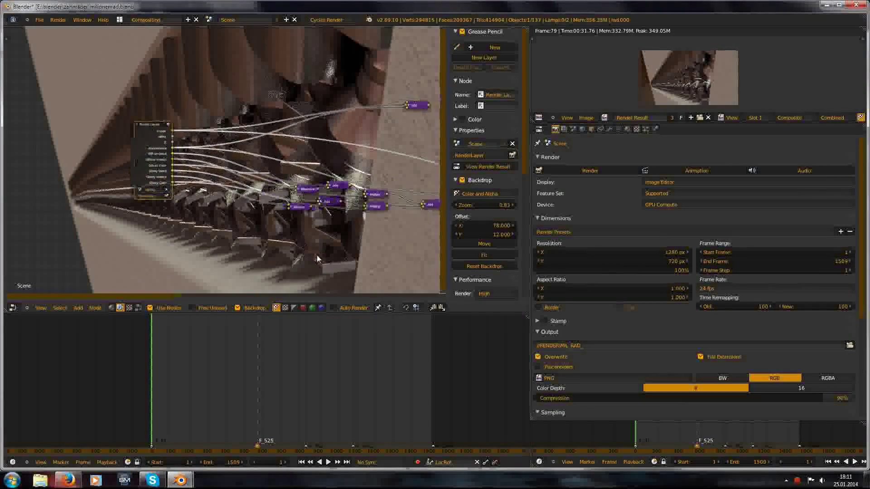
# Step: Examine the compositing node setup, from the Render Layers node to the Bilateral Blur, Add and Multiply nodes
pyautogui.moveTo(268, 177); pyautogui.dragTo(197, 158, button='middle')
pyautogui.scroll(-5, 198, 158)
pyautogui.scroll(2, 198, 157)
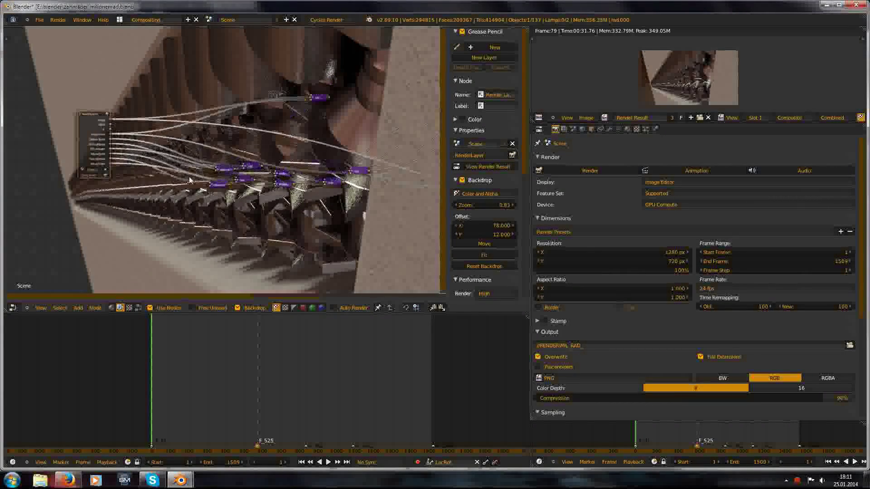
pyautogui.scroll(2, 229, 164)
pyautogui.scroll(4, 229, 164)
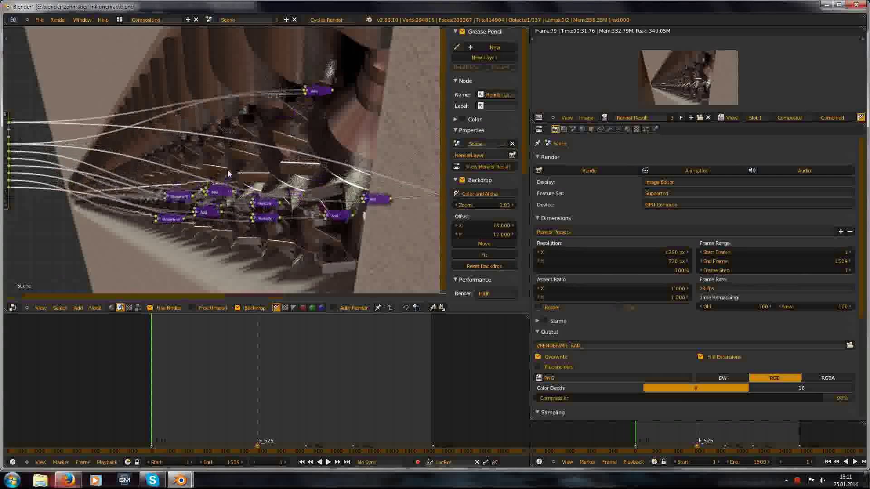
pyautogui.scroll(3, 236, 196)
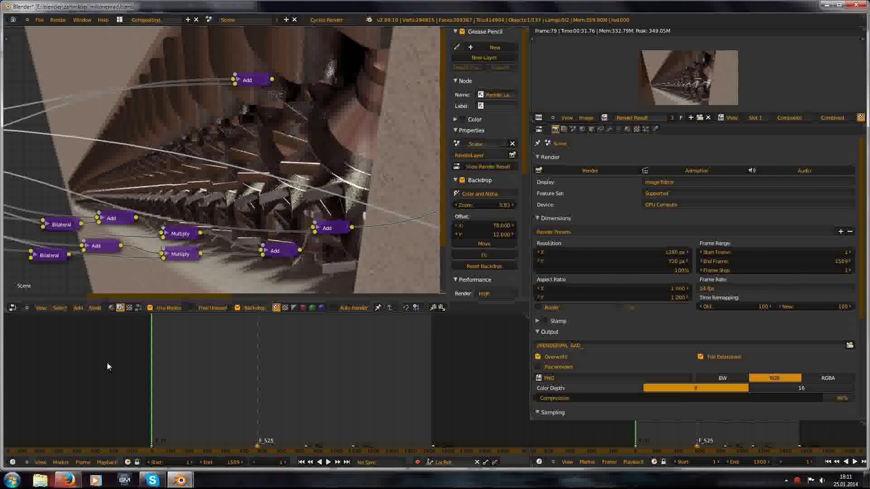
# Step: Switch to Firefox and look over the YouTube page of the "Dynamic Seed Rendering" Blender tutorial
pyautogui.click(66, 481)
pyautogui.scroll(-3, 180, 267)
pyautogui.scroll(3, 179, 267)
pyautogui.scroll(-3, 180, 271)
pyautogui.scroll(3, 180, 270)
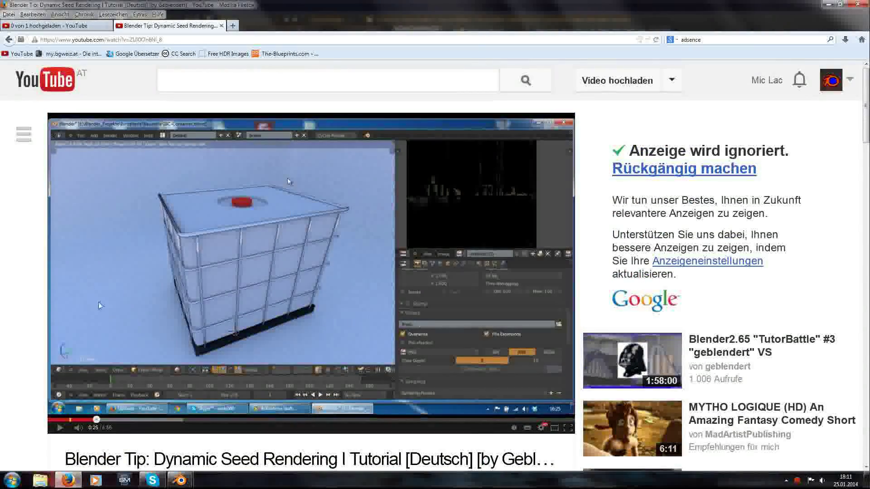
pyautogui.scroll(-3, 250, 358)
pyautogui.scroll(3, 245, 319)
# Step: Switch back to the Blender window with the compositing setup and inspect the node chain around the upper Add node
pyautogui.moveTo(181, 480)
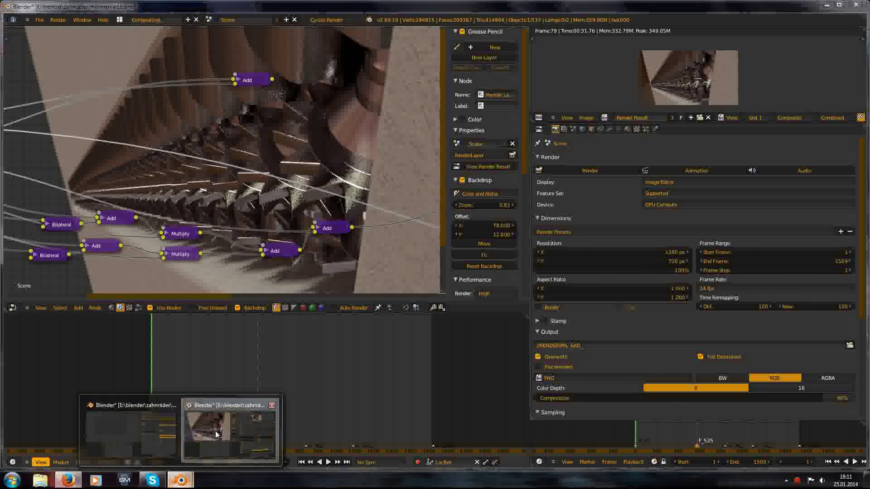
pyautogui.click(216, 434)
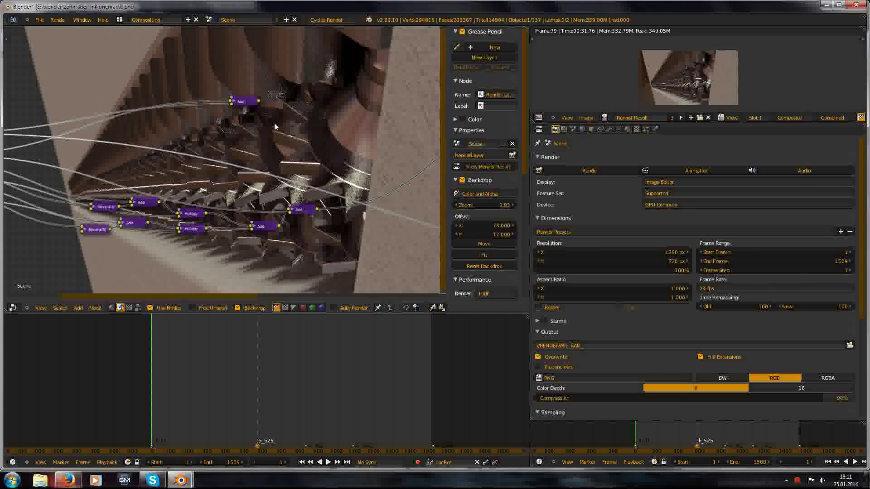
pyautogui.scroll(-7, 231, 167)
pyautogui.scroll(10, 161, 168)
pyautogui.moveTo(146, 153); pyautogui.dragTo(196, 154)
pyautogui.moveTo(414, 142); pyautogui.dragTo(209, 176, button='middle')
pyautogui.scroll(4, 260, 149)
pyautogui.scroll(-1, 235, 151)
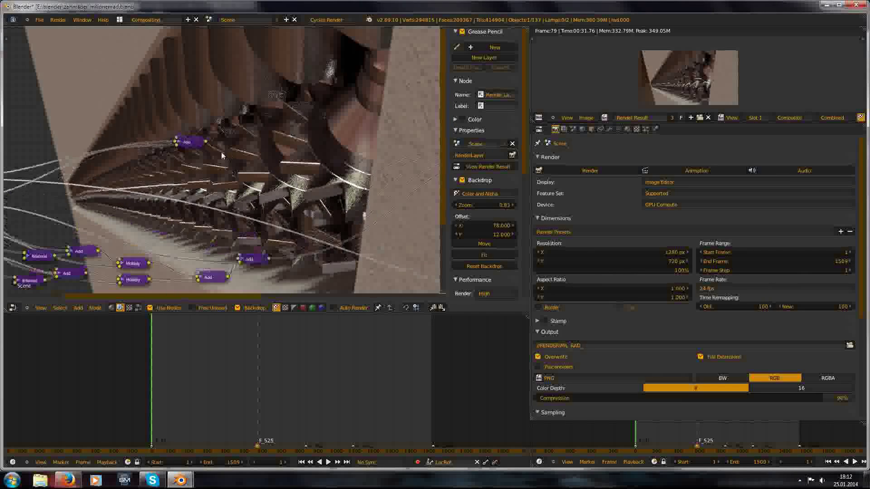
pyautogui.scroll(2, 222, 152)
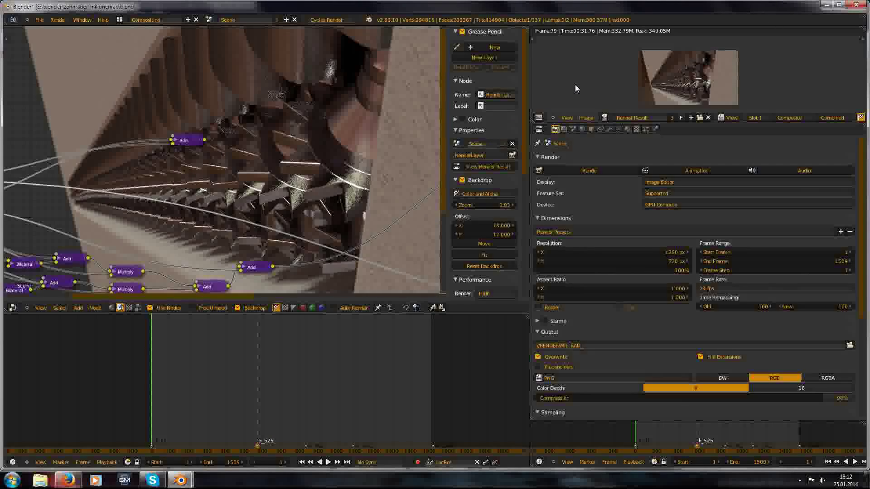
# Step: Maximize the render result view and compare the gear renders of frame 79 in the render slots
pyautogui.hotkey('ctrl', 'Up')
pyautogui.scroll(8, 316, 179)
pyautogui.scroll(-3, 380, 336)
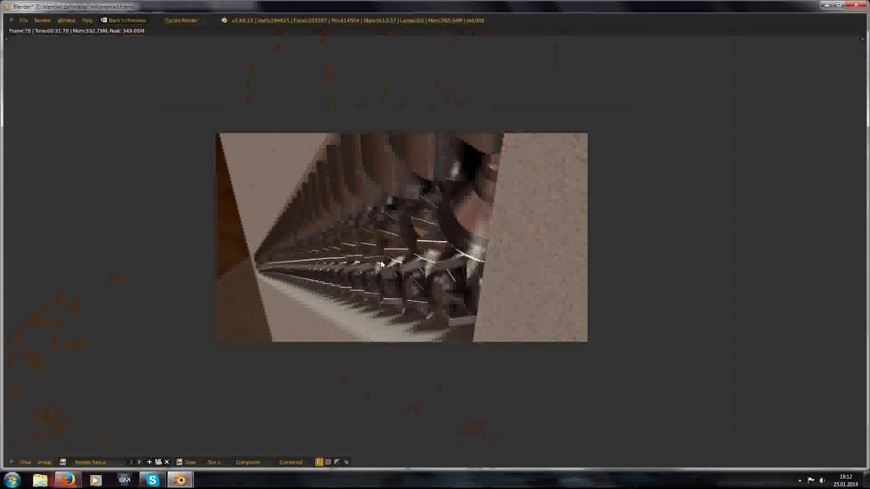
pyautogui.moveTo(391, 165); pyautogui.dragTo(389, 175, button='middle')
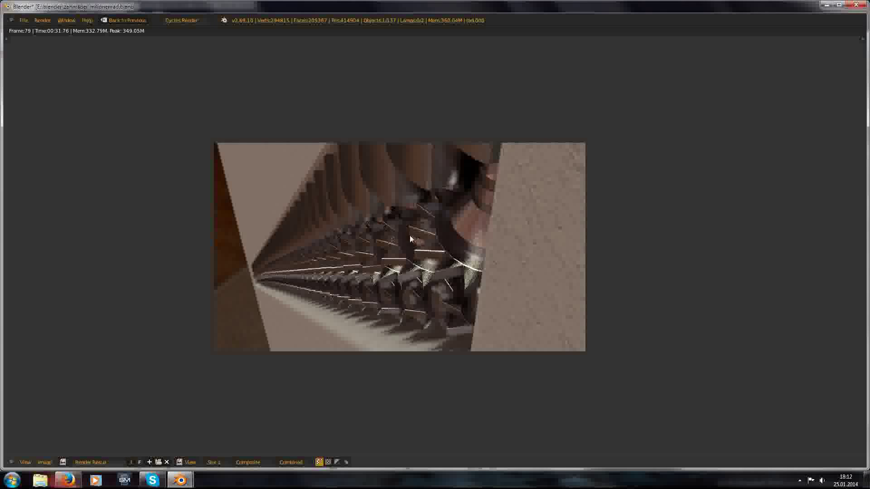
pyautogui.press('j')
pyautogui.scroll(3, 410, 238)
pyautogui.scroll(-2, 439, 199)
pyautogui.scroll(-3, 461, 177)
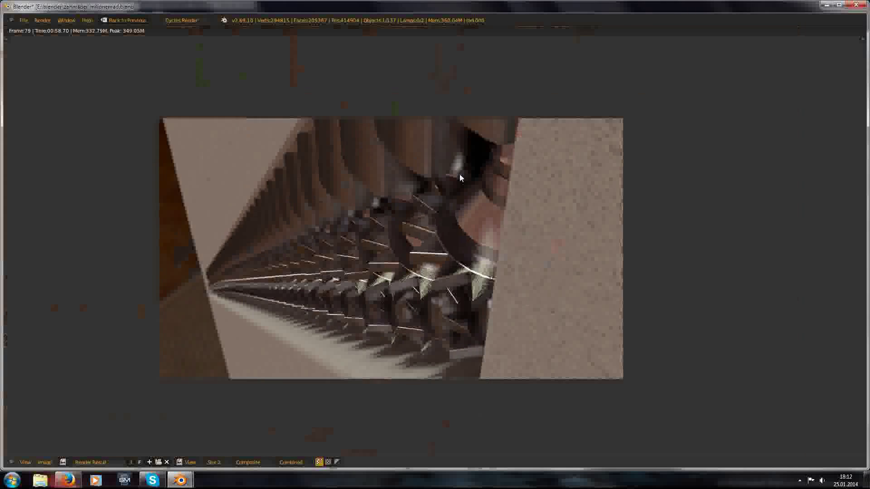
pyautogui.press('j')
pyautogui.scroll(-1, 415, 189)
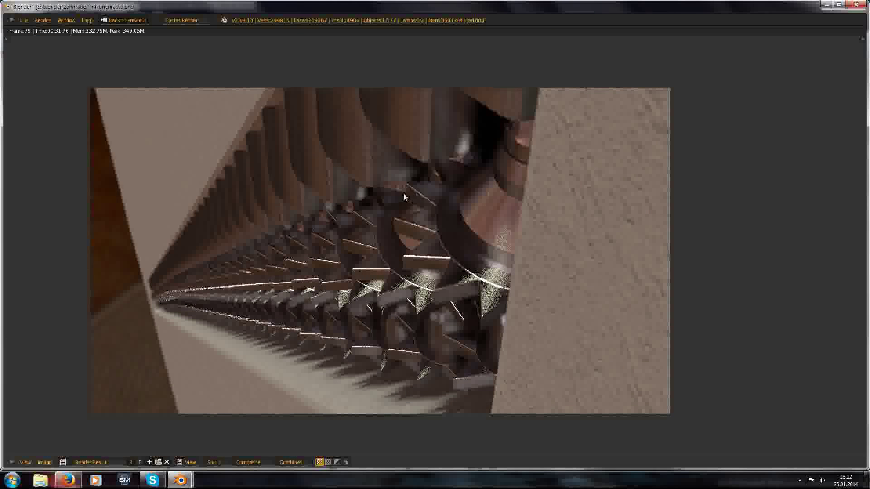
# Step: Examine the gear teeth and glossy highlights up close in both render slots
pyautogui.moveTo(367, 185); pyautogui.dragTo(364, 193, button='middle')
pyautogui.scroll(2, 342, 174)
pyautogui.scroll(-5, 408, 229)
pyautogui.scroll(4, 443, 261)
pyautogui.press('j')
pyautogui.scroll(-1, 419, 245)
pyautogui.scroll(1, 418, 246)
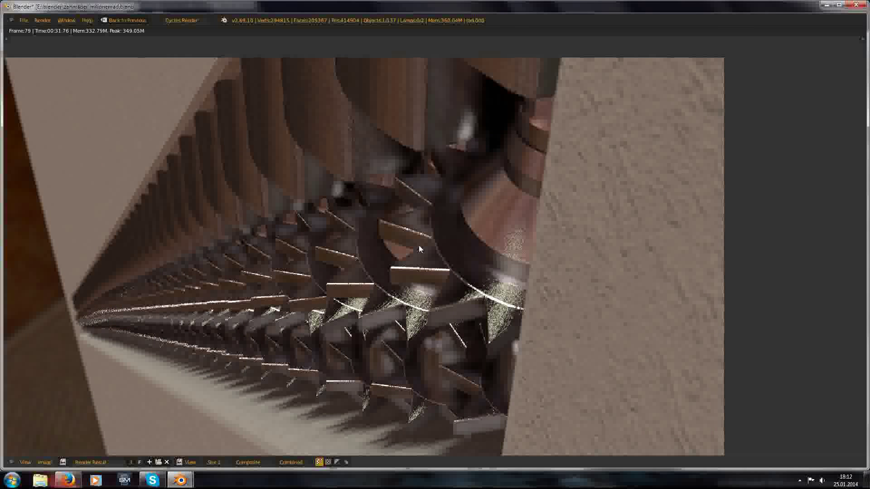
pyautogui.scroll(-1, 419, 245)
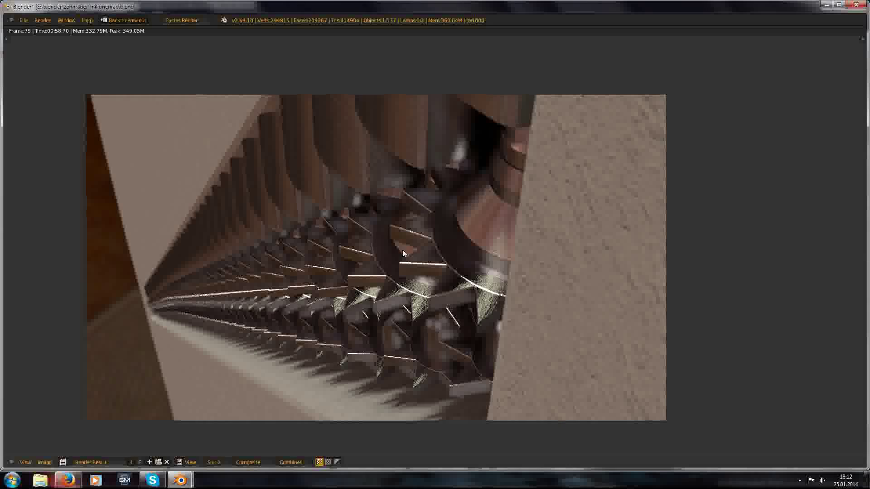
pyautogui.moveTo(443, 261); pyautogui.dragTo(403, 252, button='middle')
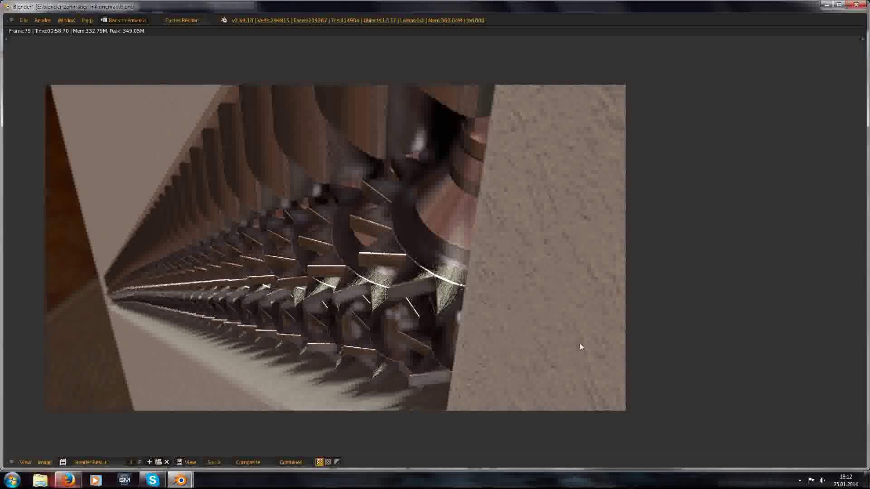
pyautogui.press('j')
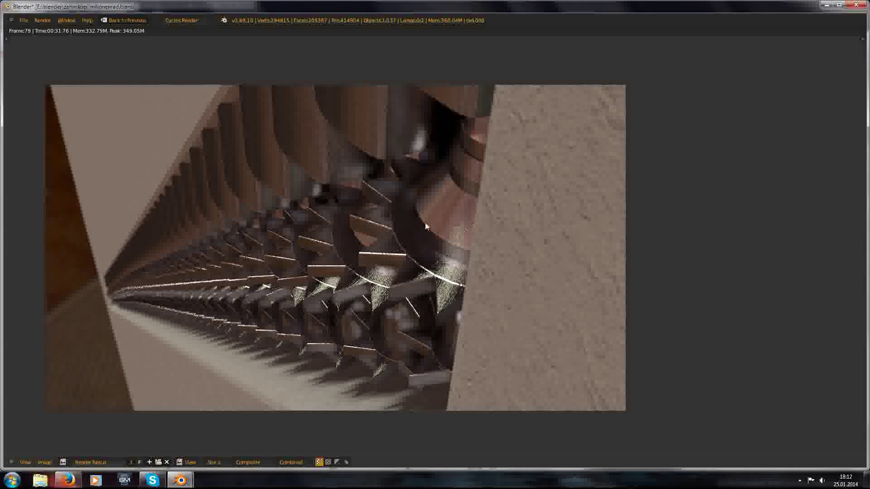
pyautogui.press('j')
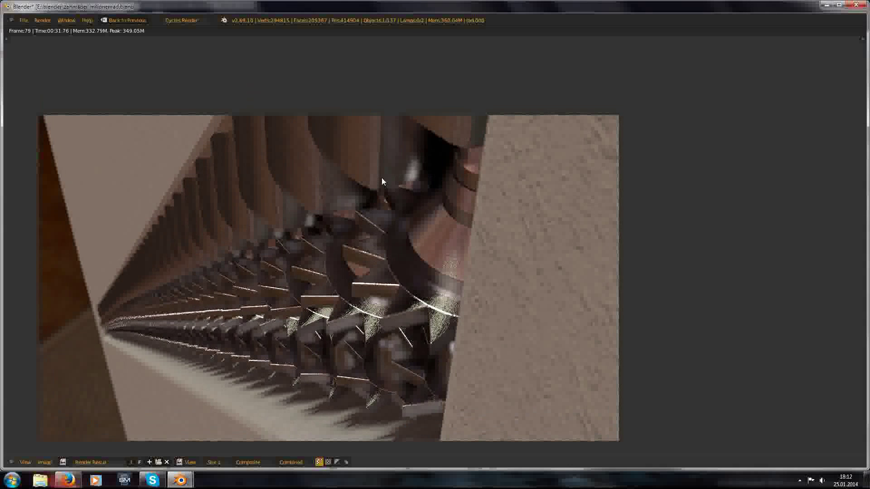
pyautogui.moveTo(414, 188); pyautogui.dragTo(407, 207, button='middle')
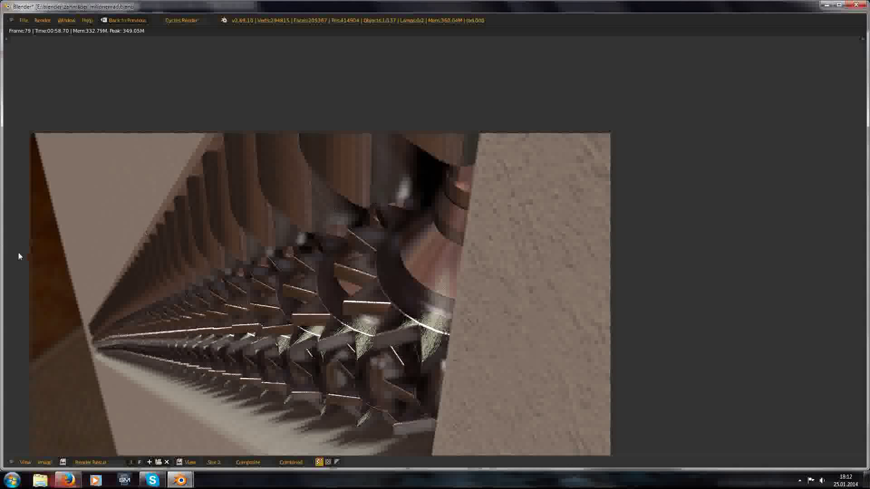
pyautogui.moveTo(399, 275); pyautogui.dragTo(418, 283, button='middle')
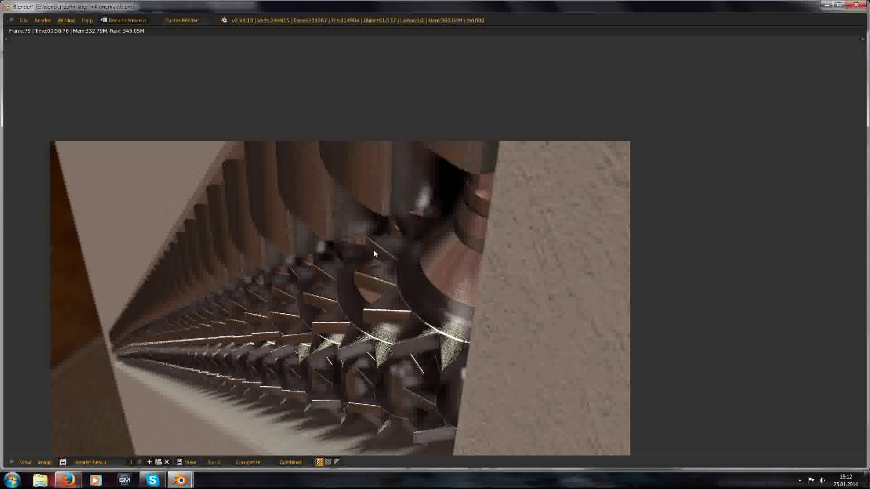
# Step: Flip repeatedly between the two render slots to compare noise and render times, and restore the split layout
pyautogui.press('j')
pyautogui.press('j')
pyautogui.press('j')
pyautogui.press('j')
pyautogui.press('j')
pyautogui.press('j')
pyautogui.press('j')
pyautogui.press('j')
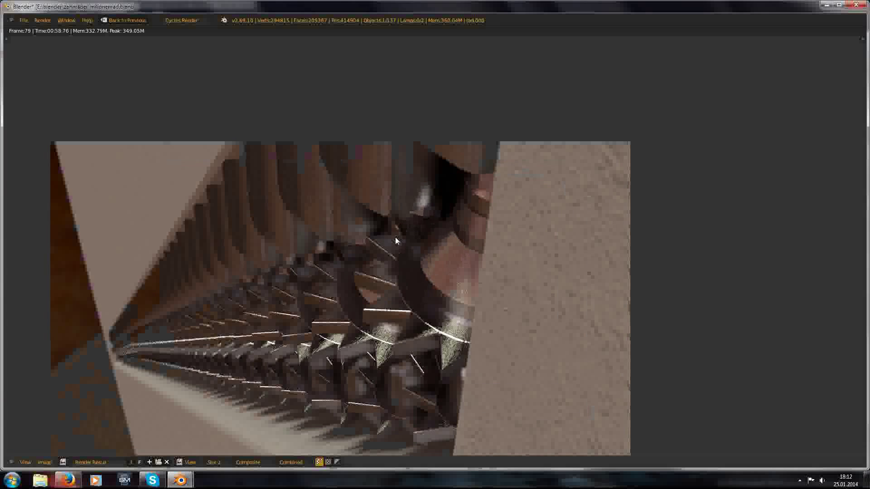
pyautogui.press('j')
pyautogui.press('j')
pyautogui.press('j')
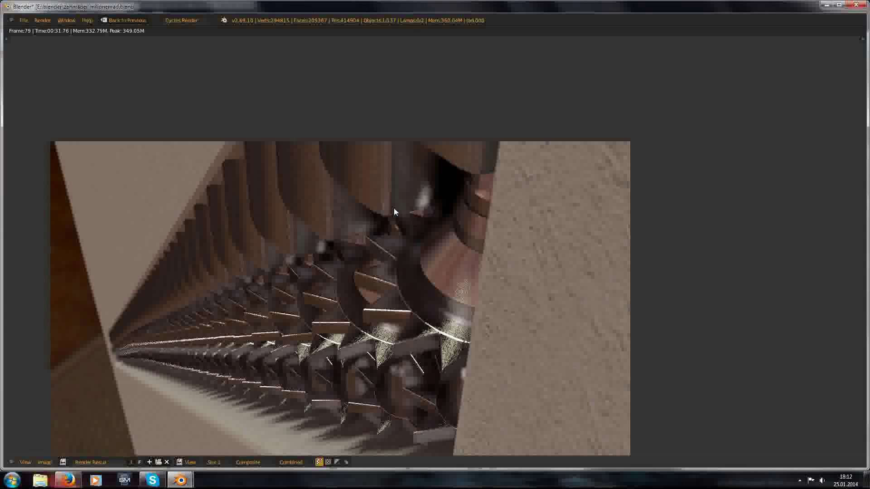
pyautogui.moveTo(376, 228); pyautogui.dragTo(384, 233, button='middle')
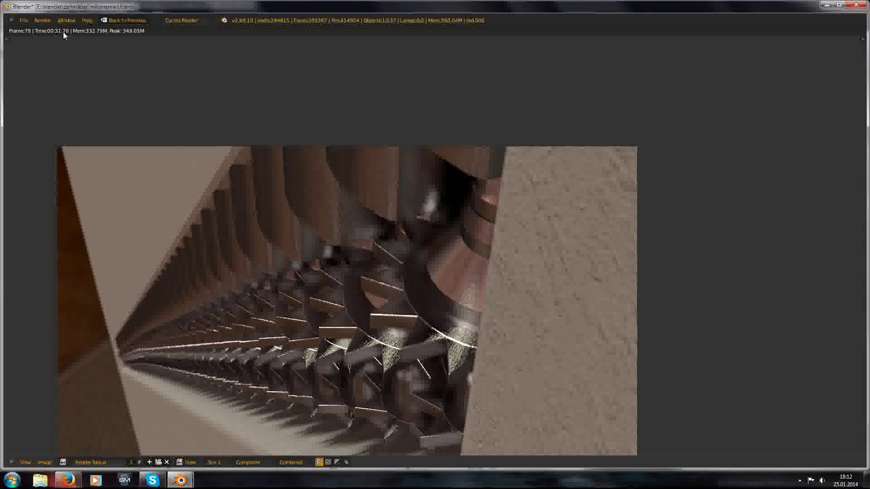
pyautogui.press('j')
pyautogui.press('j')
pyautogui.press('Escape')
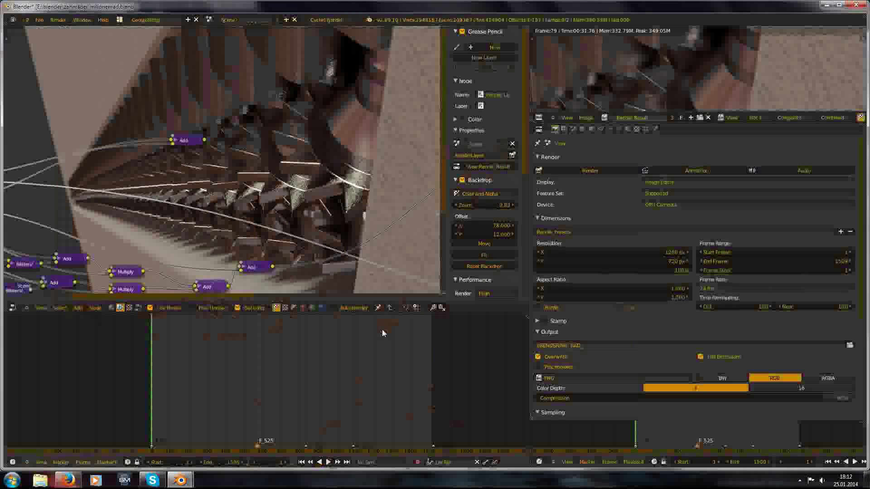
# Step: Move the upper Add node upward, away from the other compositing nodes
pyautogui.scroll(1, 194, 224)
pyautogui.press('a')
pyautogui.press('b')
pyautogui.scroll(5, 136, 169)
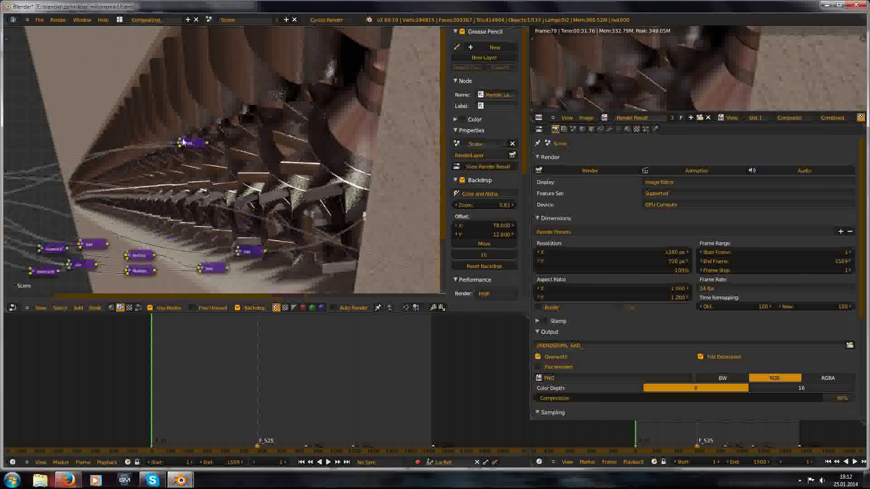
pyautogui.moveTo(193, 131); pyautogui.dragTo(121, 61)
pyautogui.press('Home')
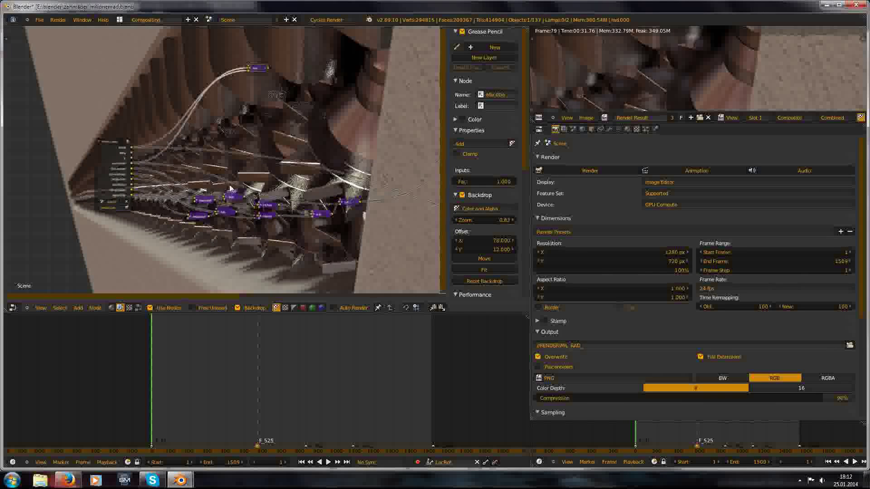
# Step: Try deleting the mixing and blur nodes together with the upper Add node, and undo the deletion
pyautogui.press('b')
pyautogui.moveTo(174, 174); pyautogui.dragTo(368, 276)
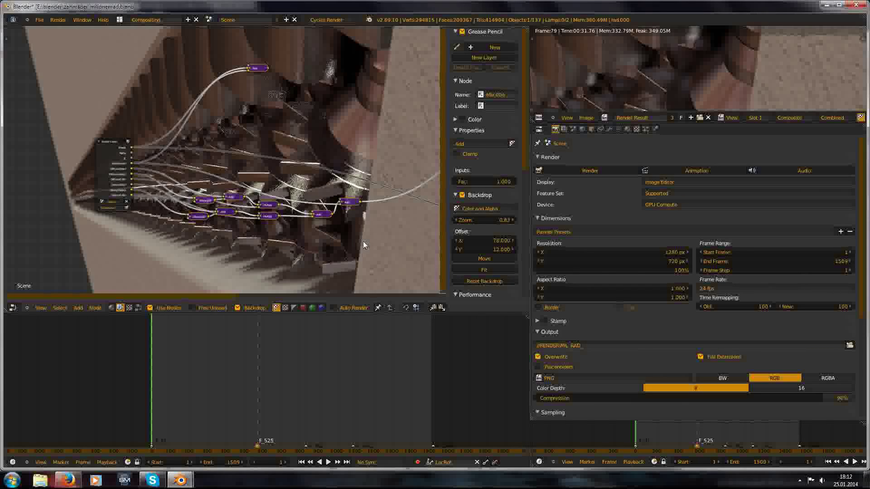
pyautogui.press('x')
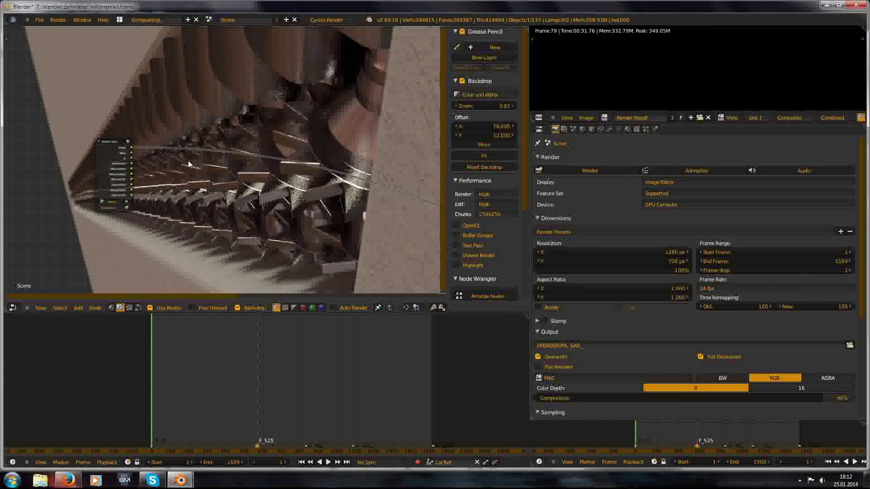
pyautogui.hotkey('ctrl', 'z')
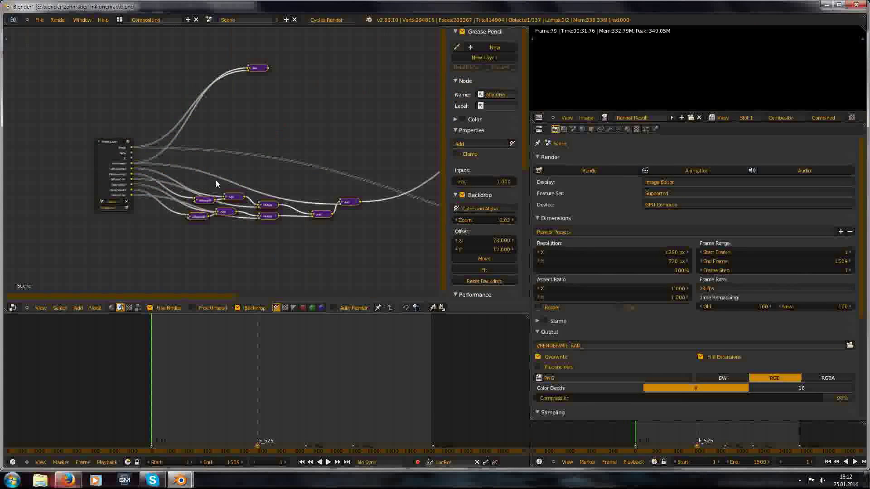
# Step: Delete the lower group of Bilateral Blur, Add and Multiply nodes, keeping the upper Add node
pyautogui.press('a')
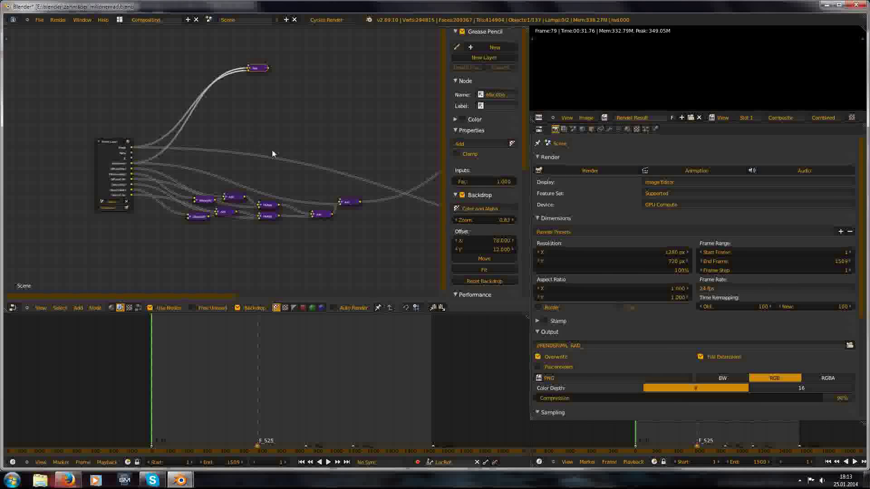
pyautogui.press('b')
pyautogui.moveTo(187, 180); pyautogui.dragTo(374, 272)
pyautogui.press('b')
pyautogui.moveTo(204, 28); pyautogui.dragTo(298, 98)
pyautogui.press('x')
# Step: Move the Render Layers node up and to the left to make room for new nodes
pyautogui.scroll(-3, 194, 141)
pyautogui.scroll(2, 154, 168)
pyautogui.moveTo(84, 164); pyautogui.dragTo(178, 171, button='middle')
pyautogui.scroll(5, 92, 170)
pyautogui.scroll(4, 217, 176)
pyautogui.moveTo(167, 206)
pyautogui.mouseDown(button='middle')
pyautogui.moveTo(167, 255)
pyautogui.moveTo(147, 204)
pyautogui.moveTo(153, 197)
pyautogui.mouseUp(button='middle')
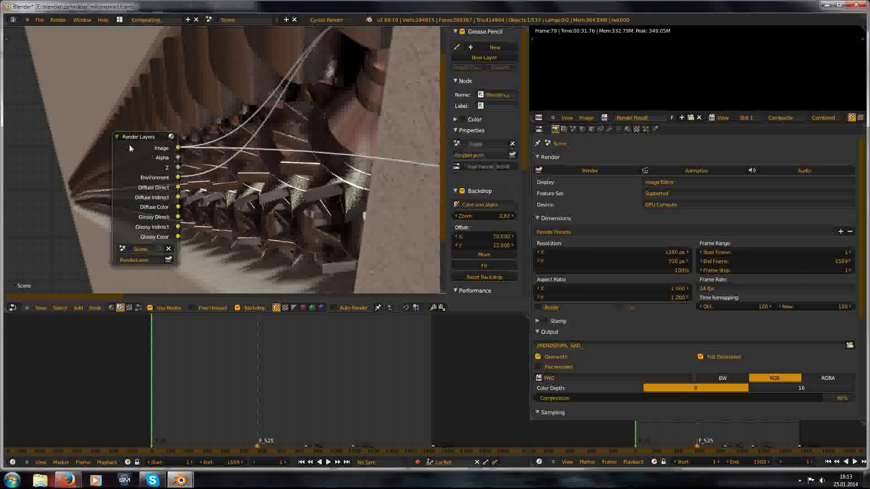
pyautogui.moveTo(149, 154); pyautogui.dragTo(54, 97)
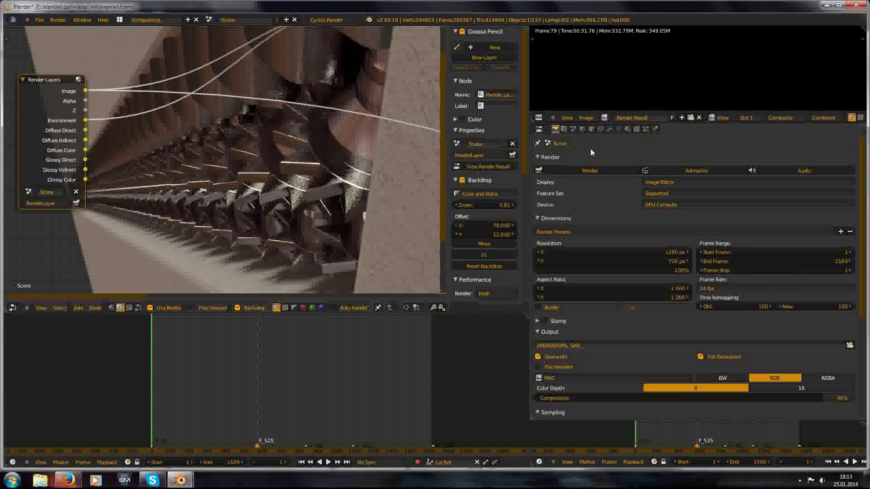
# Step: Open the render layer settings and examine the enabled Diffuse, Glossy and Environment passes alongside the Render Layers outputs
pyautogui.click(573, 129)
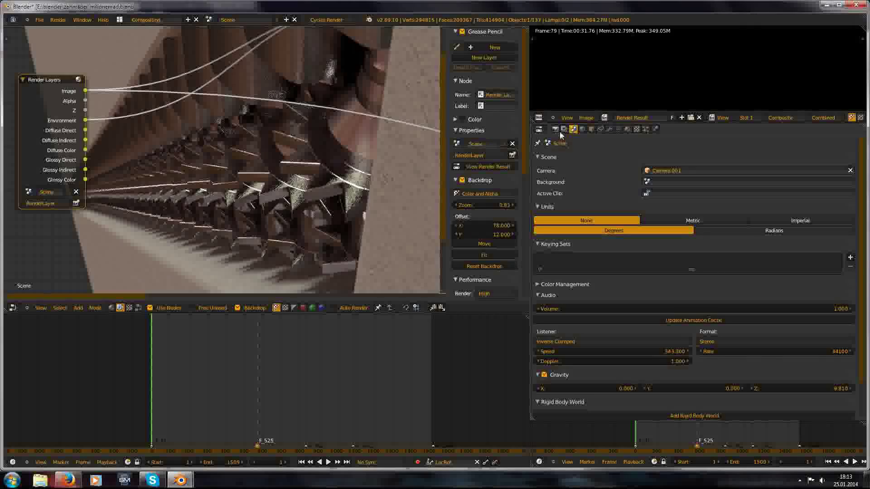
pyautogui.click(564, 129)
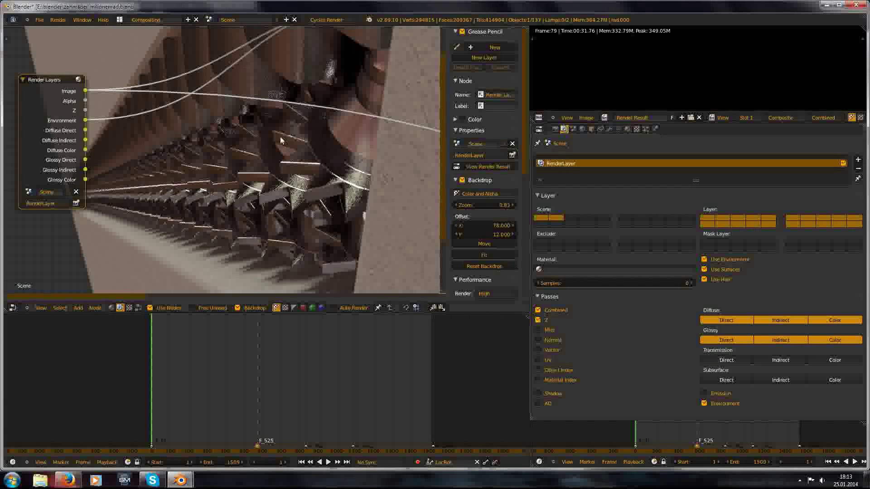
pyautogui.scroll(-2, 275, 159)
pyautogui.hotkey('ctrl', 'Up')
pyautogui.hotkey('ctrl', 'Up')
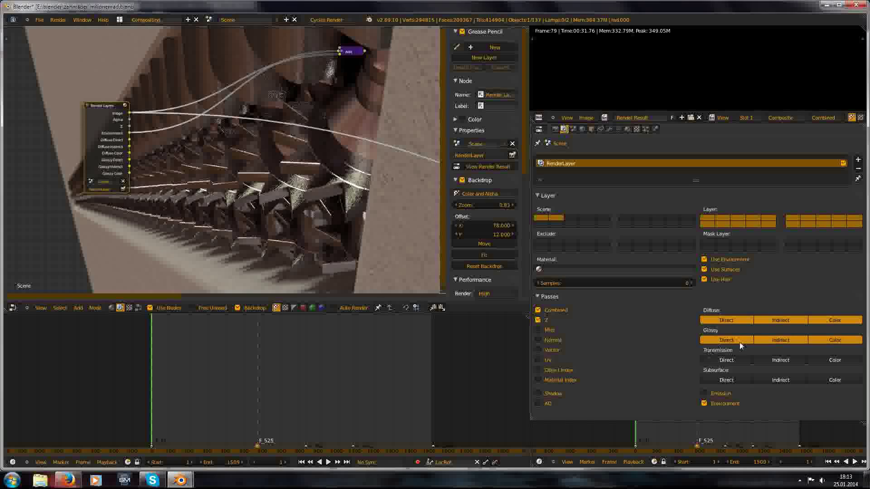
pyautogui.moveTo(255, 209); pyautogui.dragTo(223, 150, button='middle')
pyautogui.scroll(2, 225, 157)
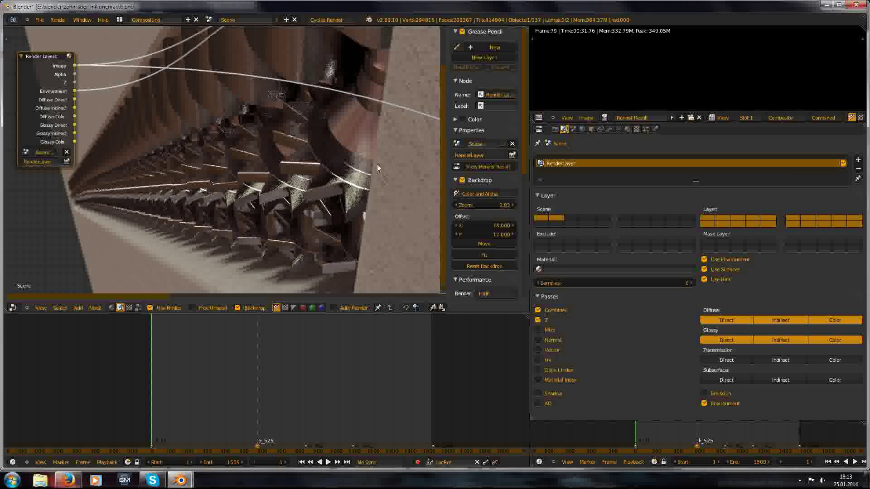
# Step: Open the render settings and examine the output and sampling values
pyautogui.hotkey('ctrl', 'Up')
pyautogui.hotkey('ctrl', 'Up')
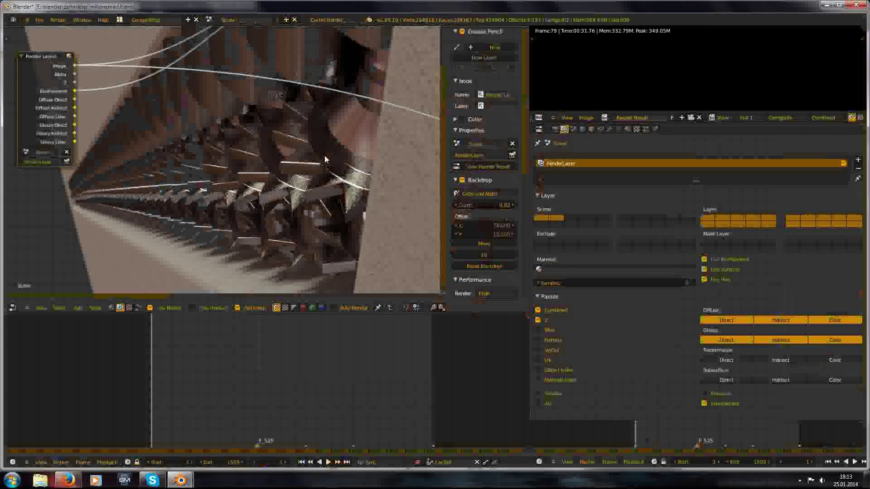
pyautogui.click(555, 129)
pyautogui.scroll(-10, 754, 361)
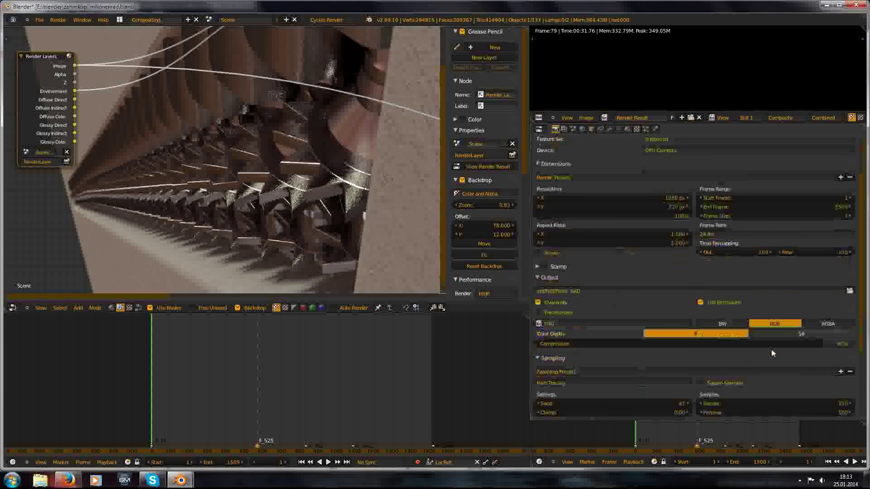
# Step: Maximize the node editor and preview the Render Layers outputs one after another up to Diffuse Color
pyautogui.hotkey('ctrl', 'Up')
pyautogui.scroll(-4, 303, 235)
pyautogui.moveTo(288, 231); pyautogui.dragTo(301, 239, button='middle')
pyautogui.scroll(4, 238, 155)
pyautogui.keyDown('ctrl'); pyautogui.keyDown('shift'); pyautogui.click(216, 152); pyautogui.keyUp('shift'); pyautogui.keyUp('ctrl')
pyautogui.keyDown('ctrl'); pyautogui.keyDown('shift'); pyautogui.click(202, 154); pyautogui.keyUp('shift'); pyautogui.keyUp('ctrl')
pyautogui.keyDown('ctrl'); pyautogui.keyDown('shift'); pyautogui.click(202, 154); pyautogui.keyUp('shift'); pyautogui.keyUp('ctrl')
pyautogui.keyDown('ctrl'); pyautogui.keyDown('shift'); pyautogui.click(203, 153); pyautogui.keyUp('shift'); pyautogui.keyUp('ctrl')
pyautogui.keyDown('ctrl'); pyautogui.keyDown('shift'); pyautogui.click(202, 153); pyautogui.keyUp('shift'); pyautogui.keyUp('ctrl')
pyautogui.keyDown('ctrl'); pyautogui.keyDown('shift'); pyautogui.click(203, 153); pyautogui.keyUp('shift'); pyautogui.keyUp('ctrl')
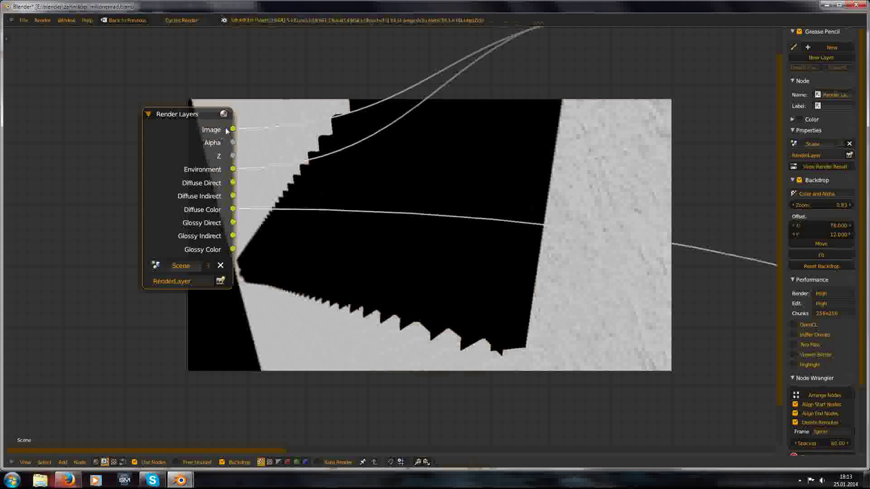
pyautogui.moveTo(233, 129); pyautogui.dragTo(448, 147)
pyautogui.scroll(-3, 432, 146)
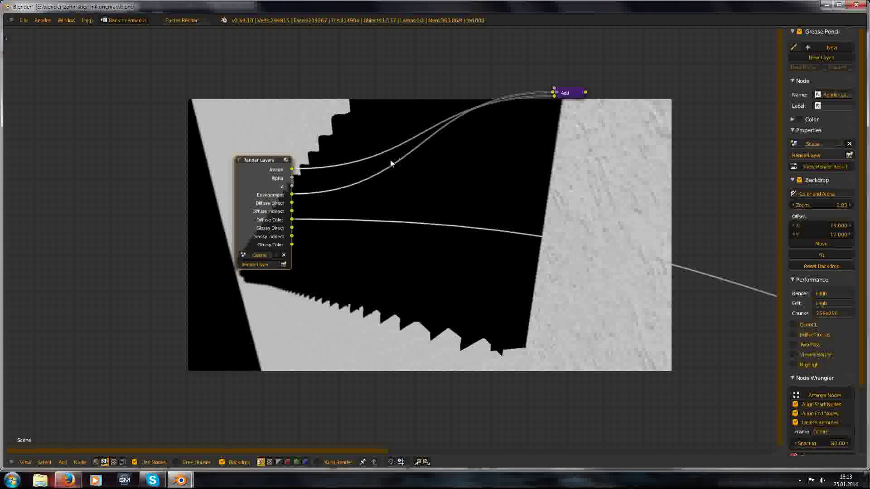
# Step: Cycle the backdrop preview through the three glossy passes and the Image output to Alpha
pyautogui.keyDown('ctrl'); pyautogui.keyDown('shift'); pyautogui.click(244, 173); pyautogui.keyUp('shift'); pyautogui.keyUp('ctrl')
pyautogui.keyDown('ctrl'); pyautogui.keyDown('shift'); pyautogui.click(244, 174); pyautogui.keyUp('shift'); pyautogui.keyUp('ctrl')
pyautogui.keyDown('ctrl'); pyautogui.keyDown('shift'); pyautogui.click(247, 178); pyautogui.keyUp('shift'); pyautogui.keyUp('ctrl')
pyautogui.keyDown('ctrl'); pyautogui.keyDown('shift'); pyautogui.click(247, 179); pyautogui.keyUp('shift'); pyautogui.keyUp('ctrl')
pyautogui.scroll(4, 412, 222)
pyautogui.moveTo(411, 222); pyautogui.dragTo(429, 272, button='middle')
pyautogui.scroll(2, 178, 206)
pyautogui.keyDown('ctrl'); pyautogui.keyDown('shift'); pyautogui.click(181, 207); pyautogui.keyUp('shift'); pyautogui.keyUp('ctrl')
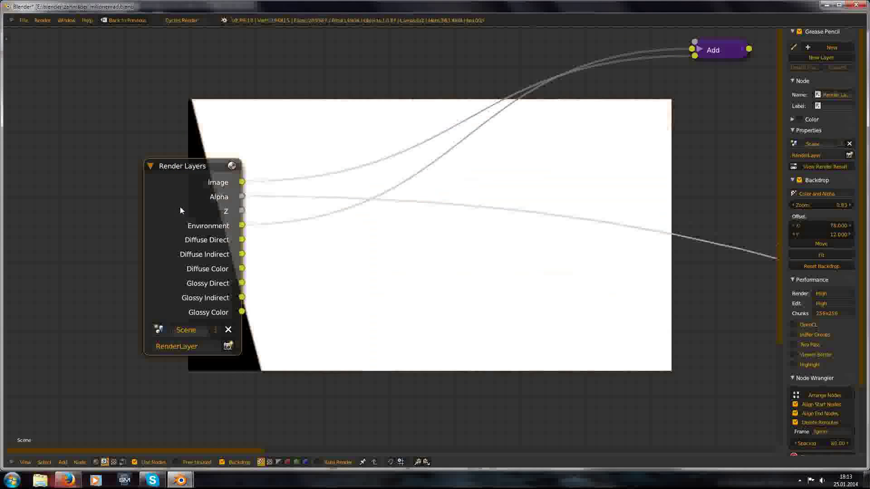
# Step: Advance the backdrop preview past Z to the Environment pass and examine it
pyautogui.moveTo(188, 208); pyautogui.dragTo(113, 176, button='middle')
pyautogui.moveTo(218, 288); pyautogui.dragTo(246, 295, button='middle')
pyautogui.keyDown('ctrl'); pyautogui.keyDown('shift'); pyautogui.click(148, 146); pyautogui.keyUp('shift'); pyautogui.keyUp('ctrl')
pyautogui.moveTo(148, 146); pyautogui.dragTo(117, 138, button='middle')
pyautogui.keyDown('ctrl'); pyautogui.keyDown('shift'); pyautogui.click(121, 147); pyautogui.keyUp('shift'); pyautogui.keyUp('ctrl')
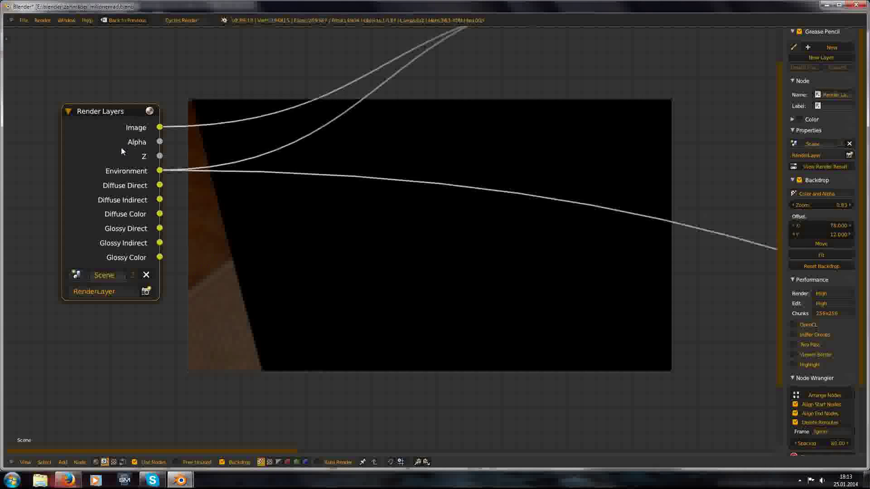
pyautogui.moveTo(218, 286); pyautogui.dragTo(207, 286, button='middle')
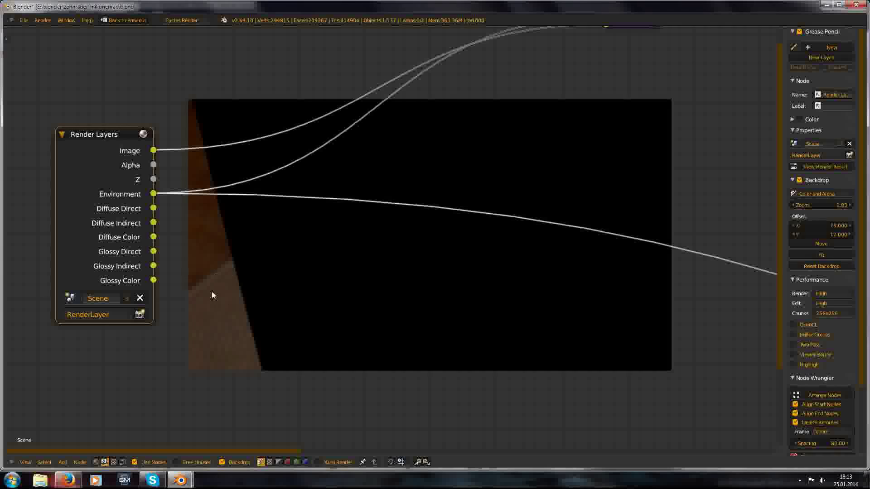
# Step: Preview the Diffuse Direct, Diffuse Indirect and Diffuse Color passes in the backdrop and compare them
pyautogui.keyDown('ctrl'); pyautogui.keyDown('shift'); pyautogui.click(119, 207); pyautogui.keyUp('shift'); pyautogui.keyUp('ctrl')
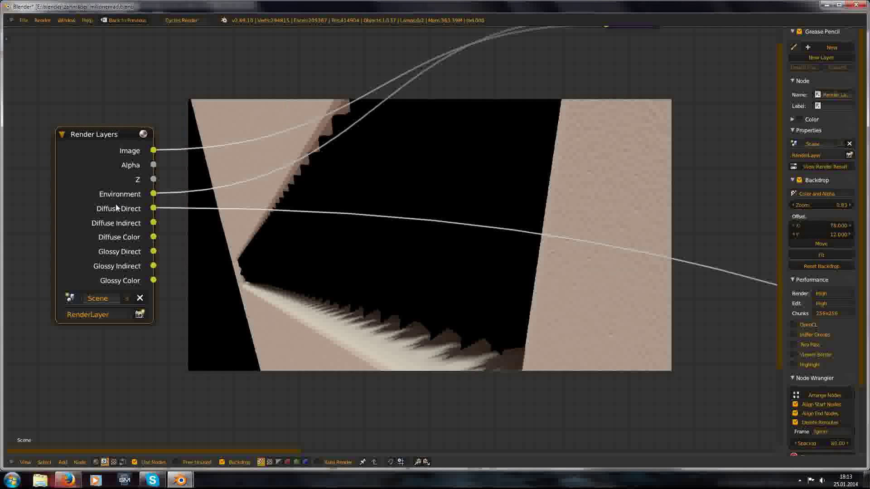
pyautogui.moveTo(320, 241); pyautogui.dragTo(319, 234, button='middle')
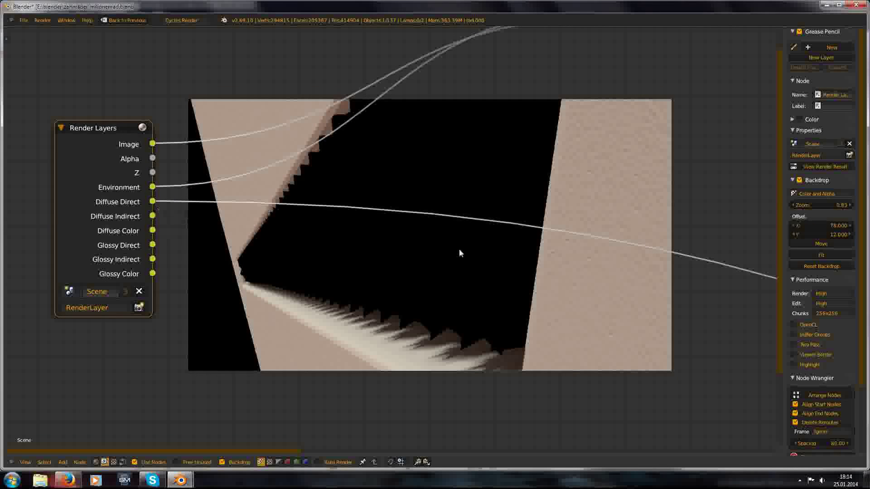
pyautogui.moveTo(458, 243); pyautogui.dragTo(451, 241, button='middle')
pyautogui.keyDown('ctrl'); pyautogui.keyDown('shift'); pyautogui.click(119, 180); pyautogui.keyUp('shift'); pyautogui.keyUp('ctrl')
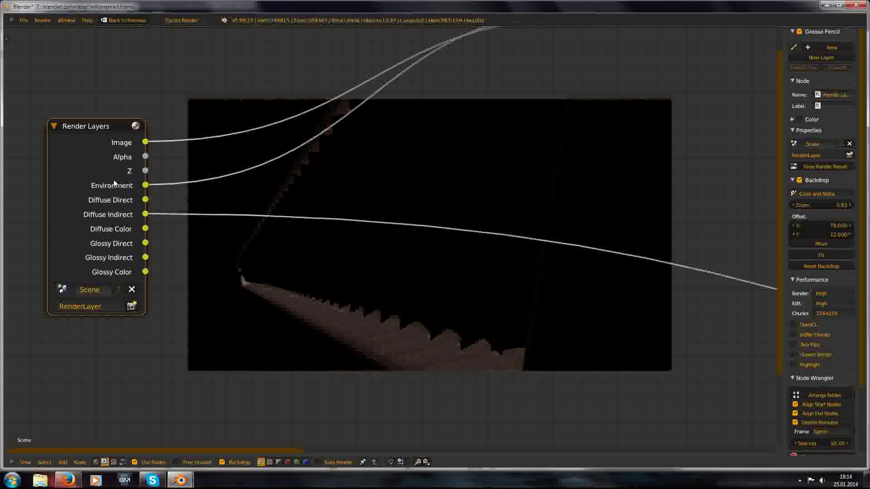
pyautogui.moveTo(385, 331); pyautogui.dragTo(400, 310, button='middle')
pyautogui.keyDown('ctrl'); pyautogui.keyDown('shift'); pyautogui.click(109, 196); pyautogui.keyUp('shift'); pyautogui.keyUp('ctrl')
# Step: Preview the Glossy Direct pass in the backdrop and examine the noise on the metal parts
pyautogui.keyDown('ctrl'); pyautogui.keyDown('shift'); pyautogui.click(125, 190); pyautogui.keyUp('shift'); pyautogui.keyUp('ctrl')
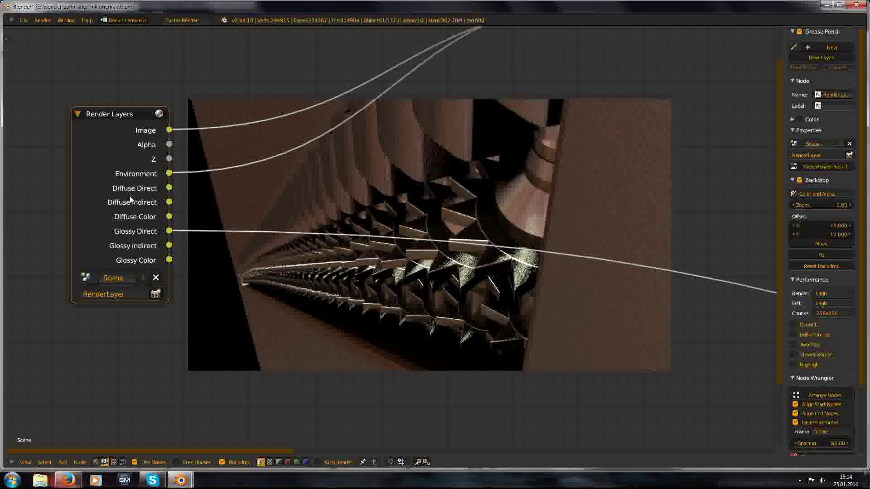
pyautogui.moveTo(310, 292)
pyautogui.mouseDown(button='middle')
pyautogui.moveTo(300, 301)
pyautogui.moveTo(324, 298)
pyautogui.mouseUp(button='middle')
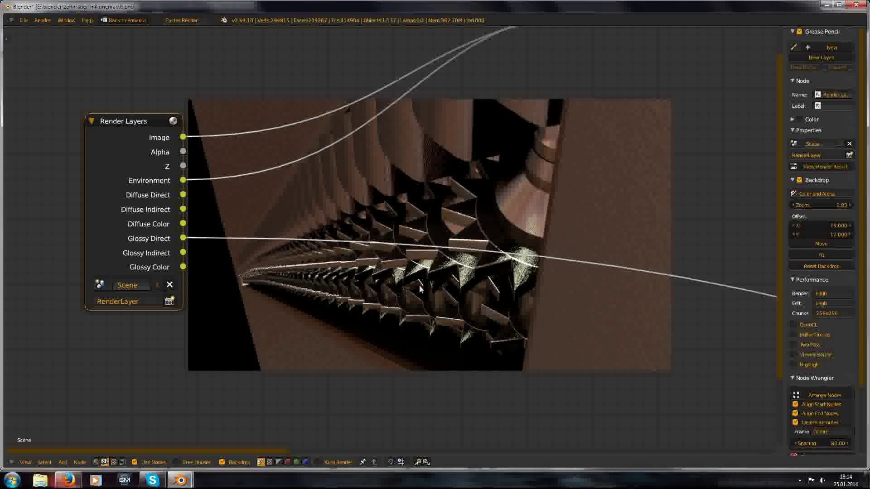
pyautogui.moveTo(534, 186); pyautogui.dragTo(438, 208, button='middle')
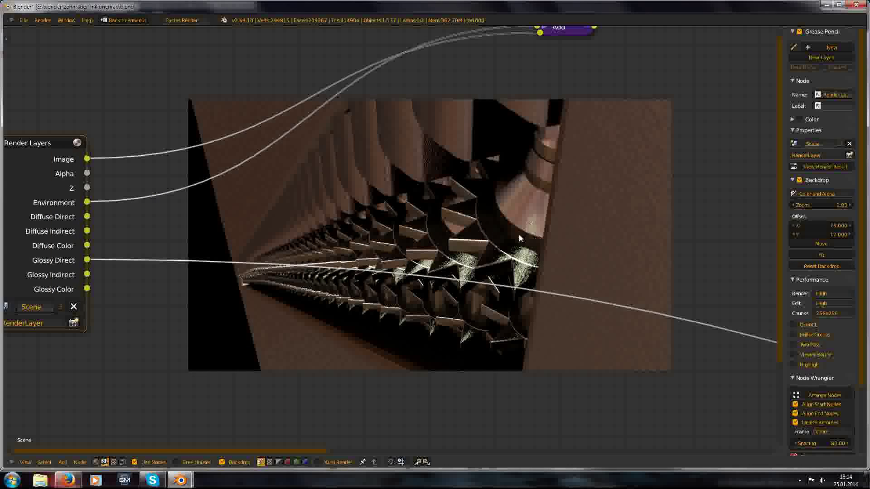
pyautogui.keyDown('shift'); pyautogui.scroll(1, 532, 226); pyautogui.keyUp('shift')
pyautogui.moveTo(91, 230); pyautogui.dragTo(192, 199, button='middle')
# Step: Preview the Glossy Indirect and Glossy Color passes, and return the backdrop to the combined Image
pyautogui.keyDown('ctrl'); pyautogui.keyDown('shift'); pyautogui.click(133, 177); pyautogui.keyUp('shift'); pyautogui.keyUp('ctrl')
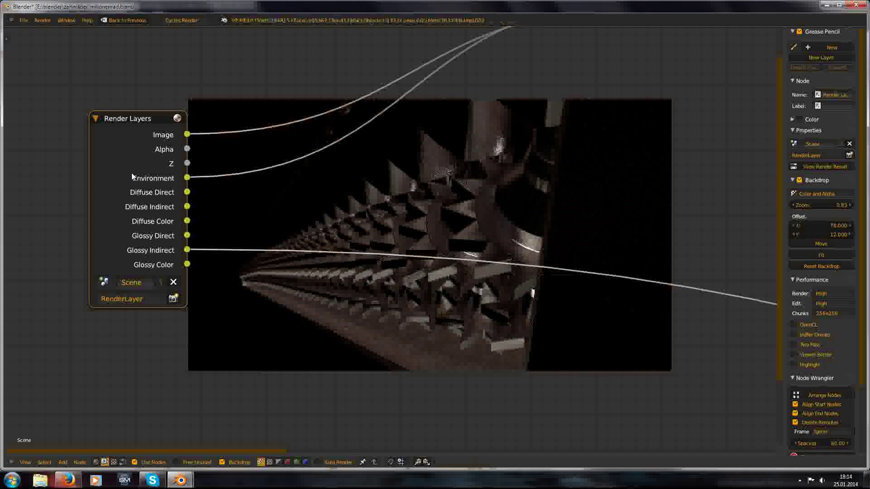
pyautogui.moveTo(423, 330); pyautogui.dragTo(424, 295, button='middle')
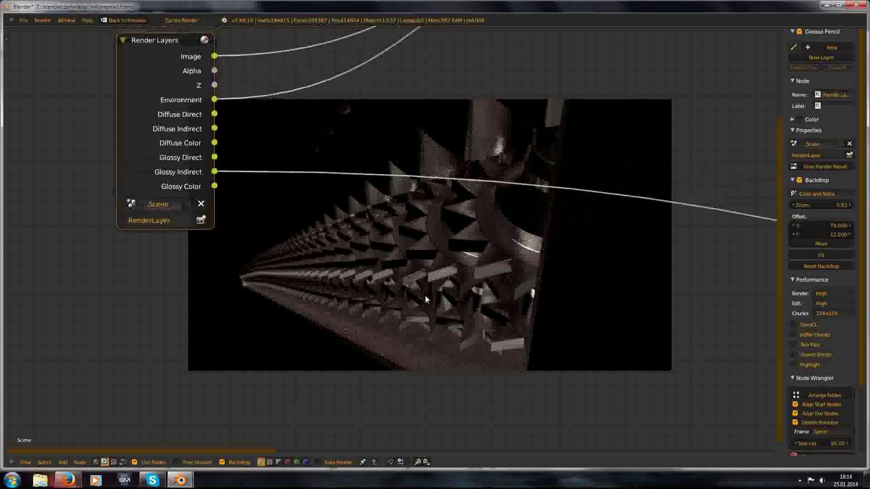
pyautogui.scroll(2, 425, 320)
pyautogui.scroll(-4, 317, 263)
pyautogui.scroll(-7, 317, 260)
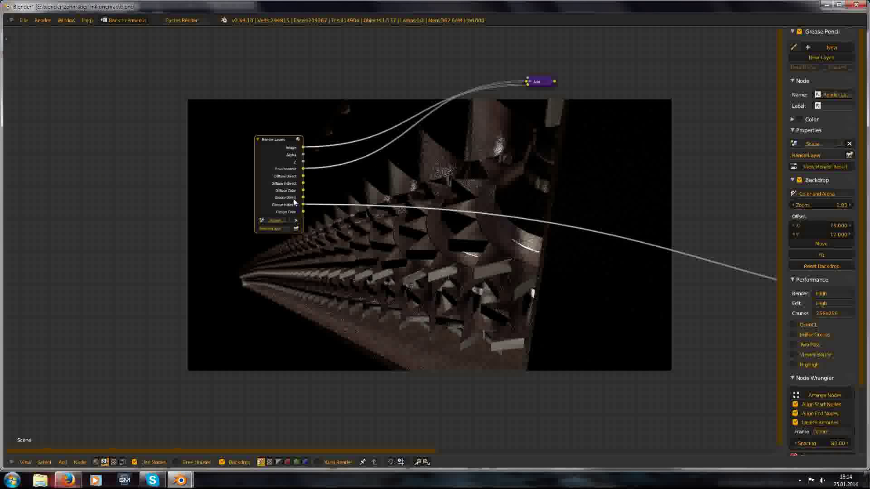
pyautogui.scroll(4, 274, 200)
pyautogui.keyDown('ctrl'); pyautogui.keyDown('shift'); pyautogui.click(255, 182); pyautogui.keyUp('shift'); pyautogui.keyUp('ctrl')
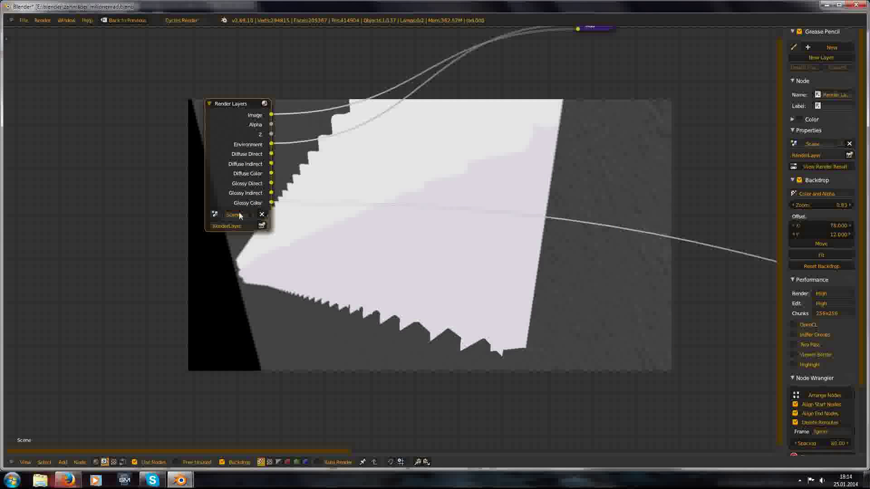
pyautogui.keyDown('ctrl'); pyautogui.keyDown('shift'); pyautogui.click(235, 165); pyautogui.keyUp('shift'); pyautogui.keyUp('ctrl')
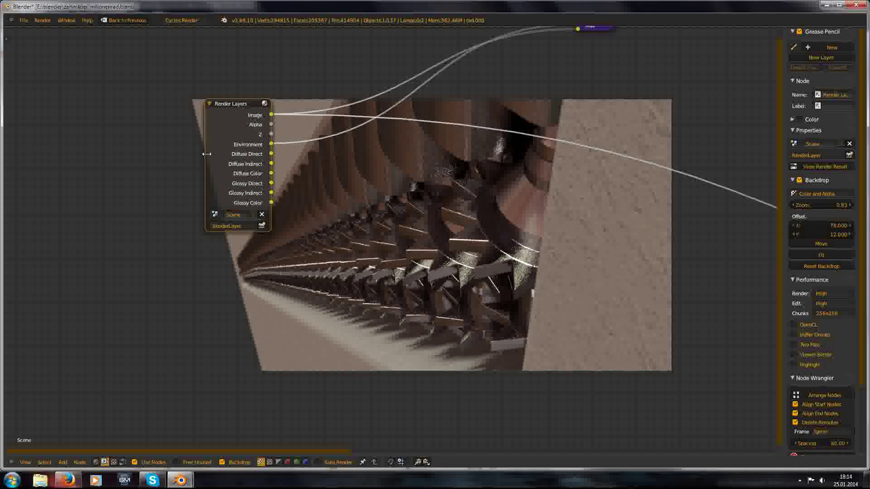
# Step: Move the Render Layers node farther up and left, away from the existing Add node
pyautogui.scroll(-2, 289, 223)
pyautogui.scroll(5, 243, 208)
pyautogui.moveTo(177, 176); pyautogui.dragTo(195, 236, button='middle')
pyautogui.moveTo(508, 271); pyautogui.dragTo(525, 285, button='middle')
pyautogui.moveTo(280, 199); pyautogui.dragTo(356, 235, button='middle')
pyautogui.scroll(4, 322, 199)
pyautogui.moveTo(263, 192); pyautogui.dragTo(99, 132)
pyautogui.moveTo(183, 131); pyautogui.dragTo(154, 127)
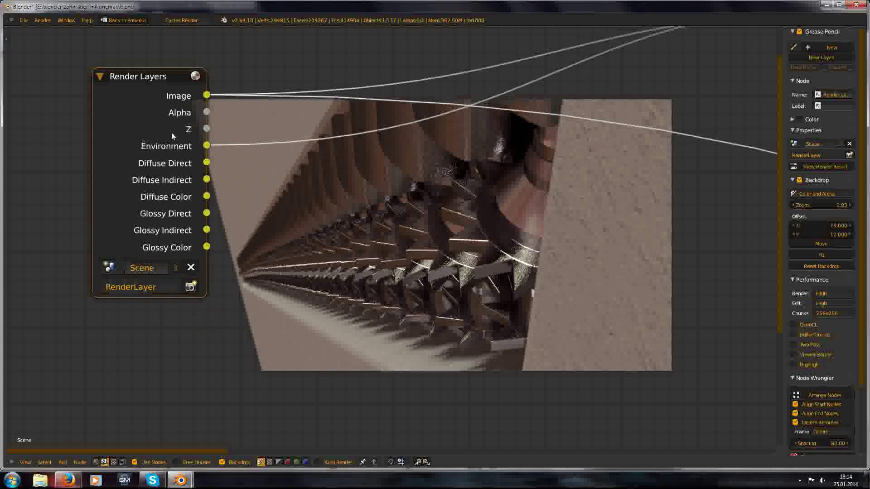
# Step: Add a Mix color node directly to the right of the Render Layers node
pyautogui.hotkey('shift', 'a')
pyautogui.moveTo(237, 204)
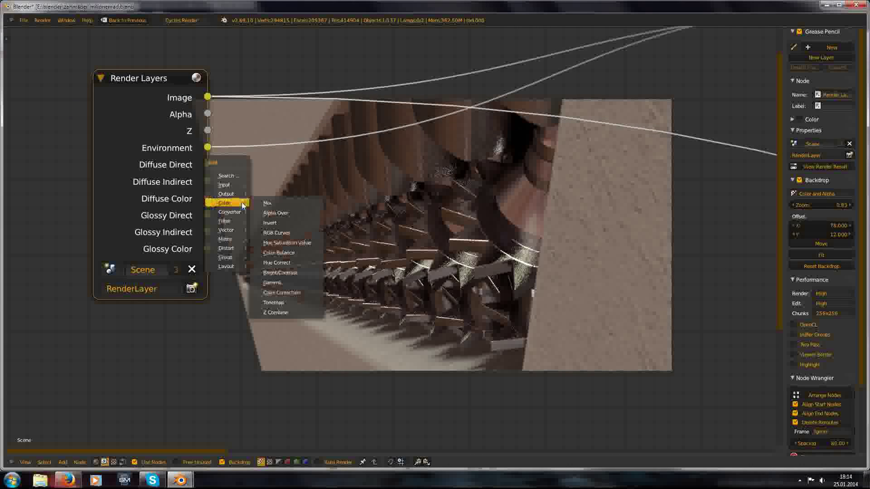
pyautogui.click(266, 203)
pyautogui.click(263, 176)
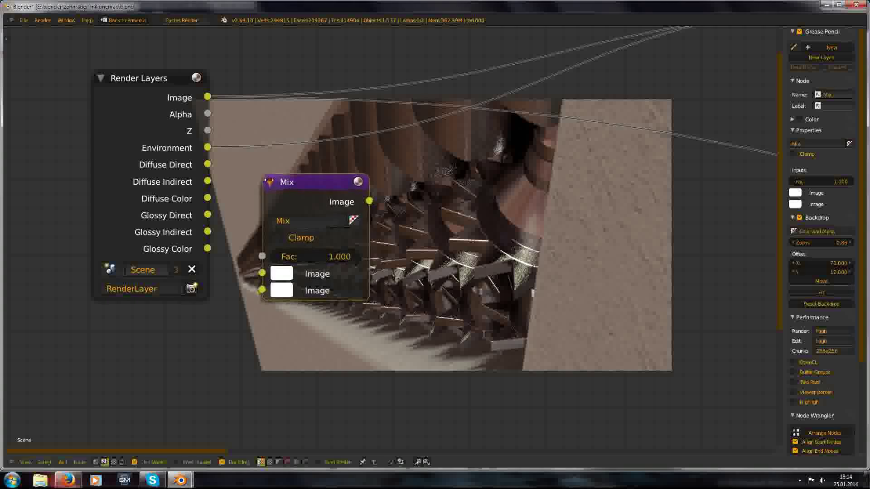
# Step: Set the Mix node's blend mode to Add, collapse it, and feed it Diffuse Direct and Diffuse Indirect
pyautogui.click(270, 181)
pyautogui.press('h')
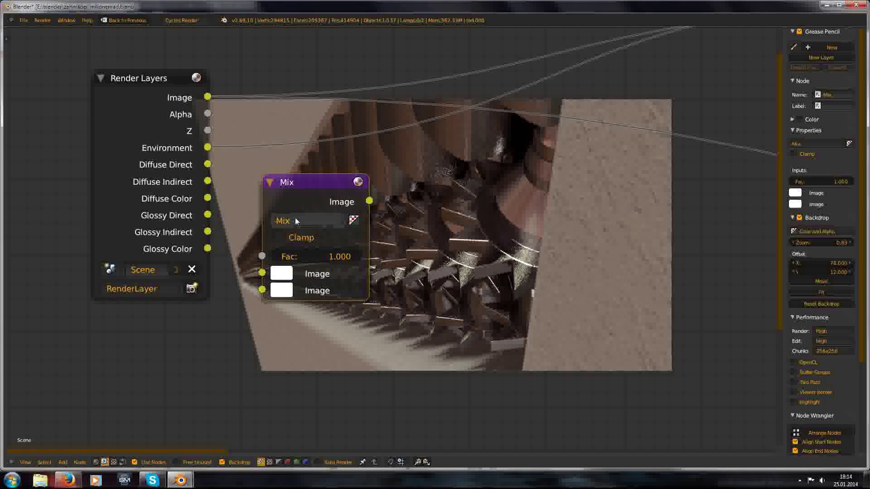
pyautogui.click(293, 220)
pyautogui.click(303, 255)
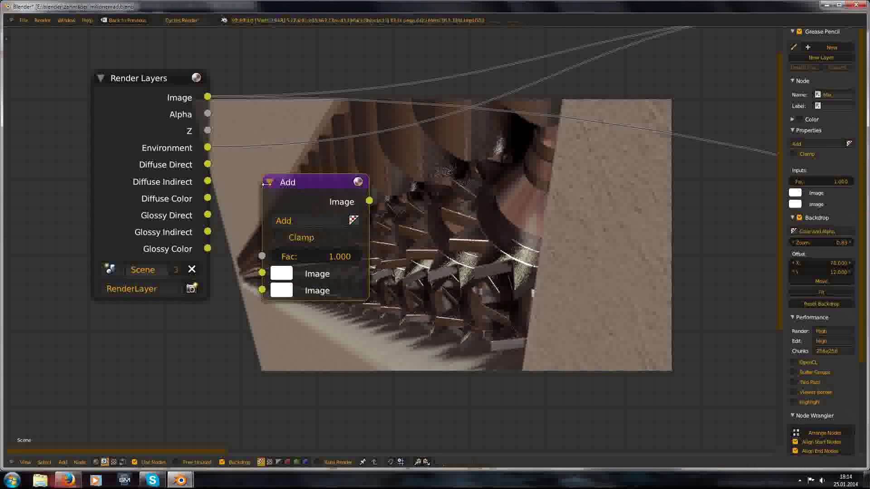
pyautogui.press('h')
pyautogui.moveTo(284, 187); pyautogui.dragTo(265, 182)
# Step: Duplicate the Add node as a collapsed Multiply node combining its output with Diffuse Color, and preview the result
pyautogui.hotkey('shift', 'd')
pyautogui.click(389, 183)
pyautogui.click(368, 176)
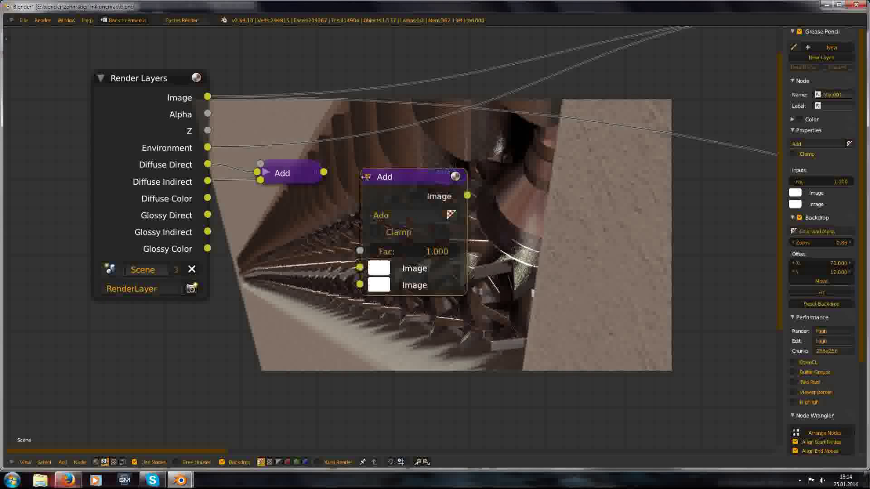
pyautogui.click(403, 213)
pyautogui.click(405, 266)
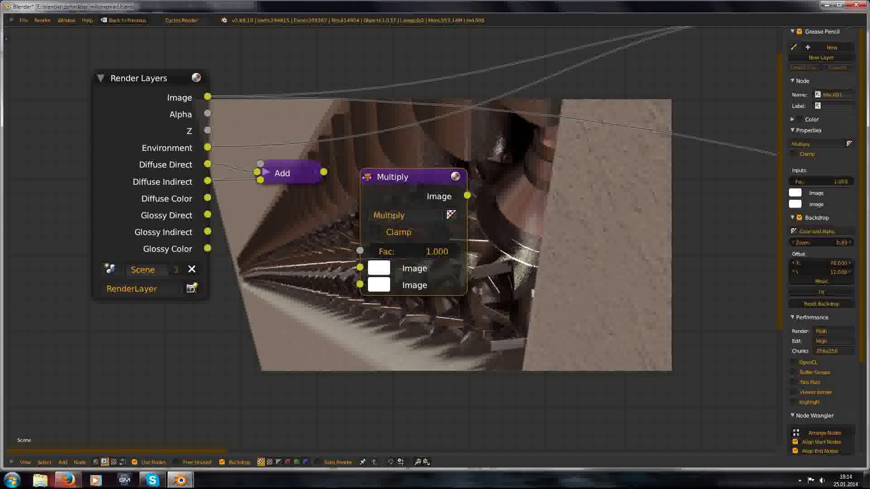
pyautogui.press('h')
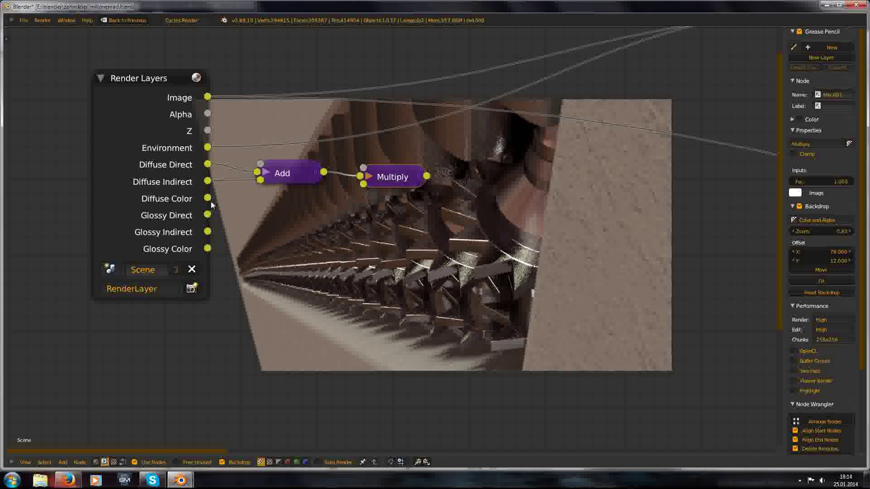
pyautogui.keyDown('ctrl'); pyautogui.keyDown('shift'); pyautogui.click(391, 179); pyautogui.keyUp('shift'); pyautogui.keyUp('ctrl')
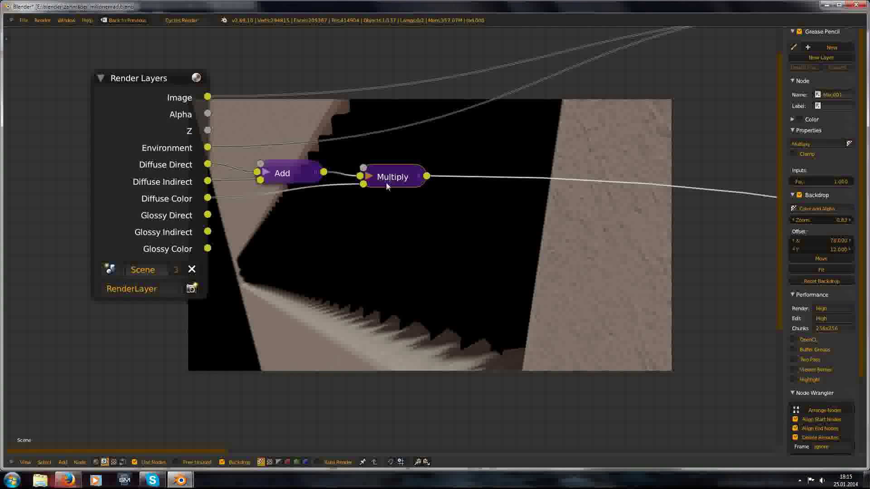
# Step: Duplicate the diffuse Add and Multiply pair and place the copies just below the originals
pyautogui.moveTo(624, 325); pyautogui.dragTo(524, 304, button='middle')
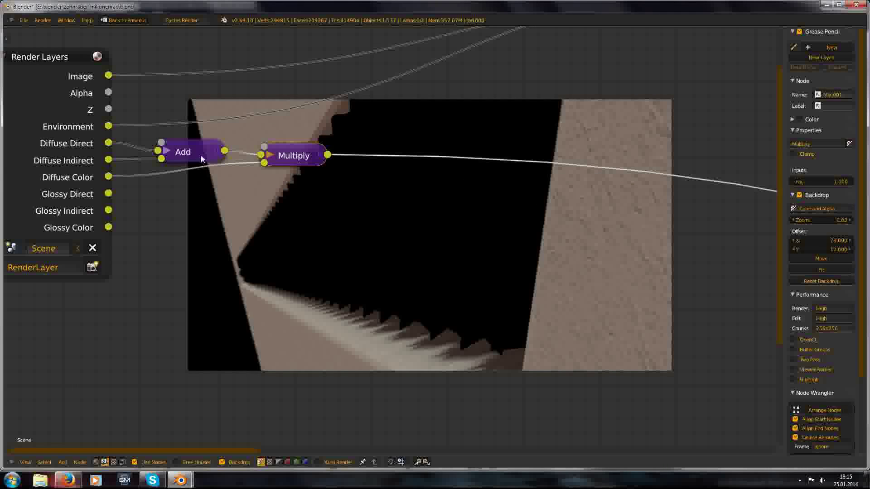
pyautogui.moveTo(217, 171); pyautogui.dragTo(276, 173, button='middle')
pyautogui.hotkey('shift', 'd')
pyautogui.click(275, 213)
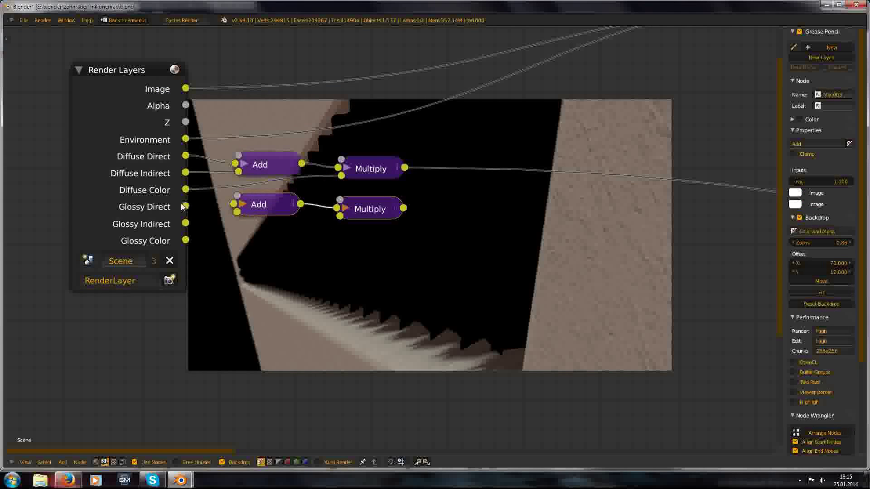
# Step: Connect Glossy Direct and Glossy Indirect to the lower Add and Glossy Color to the lower Multiply, and preview it
pyautogui.moveTo(186, 207); pyautogui.dragTo(234, 204)
pyautogui.moveTo(186, 224); pyautogui.dragTo(237, 212)
pyautogui.moveTo(356, 234); pyautogui.dragTo(341, 216)
pyautogui.moveTo(344, 220); pyautogui.dragTo(280, 236, button='middle')
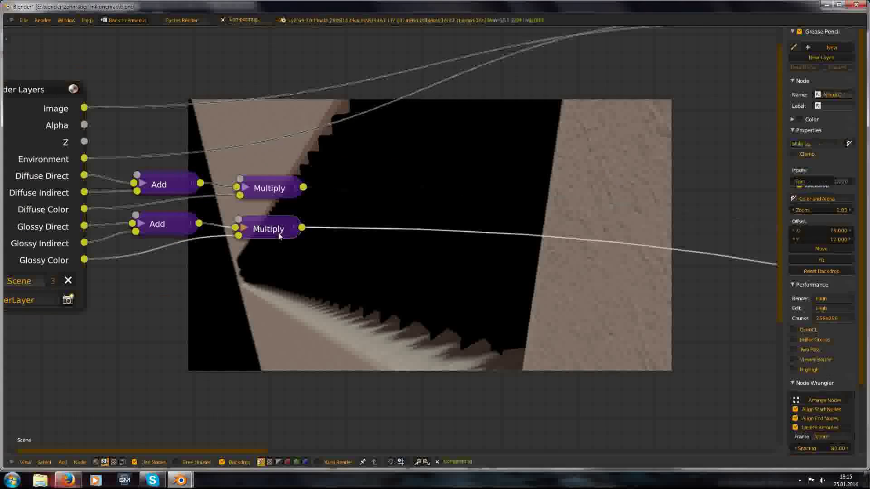
pyautogui.keyDown('ctrl'); pyautogui.keyDown('shift'); pyautogui.click(280, 236); pyautogui.keyUp('shift'); pyautogui.keyUp('ctrl')
pyautogui.scroll(-1, 443, 271)
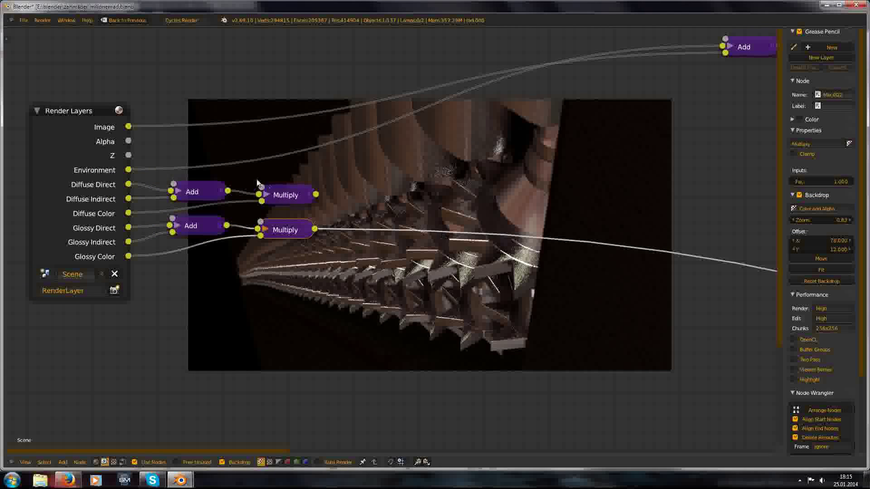
# Step: Duplicate the lower Multiply node to the right of both branches and set the copy's blend mode to Add
pyautogui.moveTo(394, 204); pyautogui.dragTo(319, 227, button='middle')
pyautogui.scroll(1, 288, 271)
pyautogui.hotkey('shift', 'd')
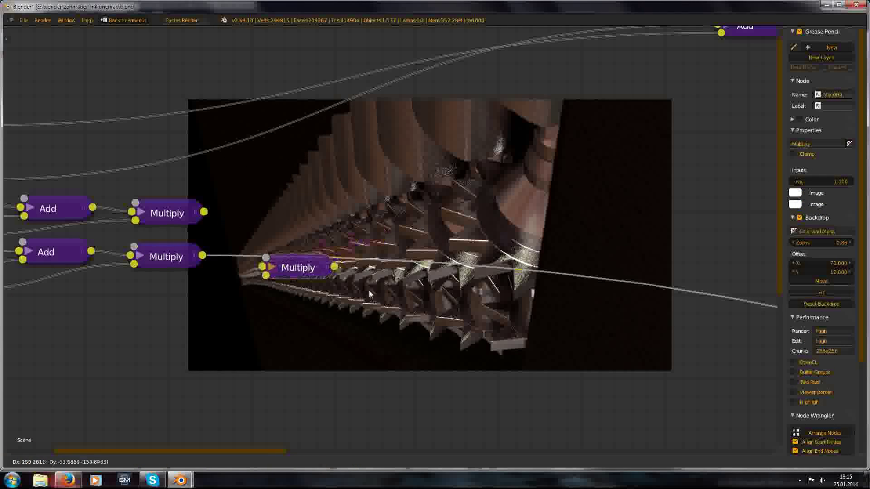
pyautogui.click(371, 282)
pyautogui.click(280, 257)
pyautogui.click(308, 299)
pyautogui.click(292, 260)
pyautogui.click(274, 257)
# Step: Connect both Multiply outputs to the new Add node, reposition it, and preview the combined diffuse and glossy image
pyautogui.moveTo(204, 212); pyautogui.dragTo(267, 254)
pyautogui.moveTo(203, 255); pyautogui.dragTo(269, 264)
pyautogui.scroll(-5, 304, 265)
pyautogui.scroll(3, 317, 254)
pyautogui.moveTo(322, 249); pyautogui.dragTo(341, 225)
pyautogui.click(349, 206)
# Step: Duplicate the combining Add node, insert the copy after it, and connect Environment to its second image input
pyautogui.hotkey('shift', 'd')
pyautogui.click(428, 237)
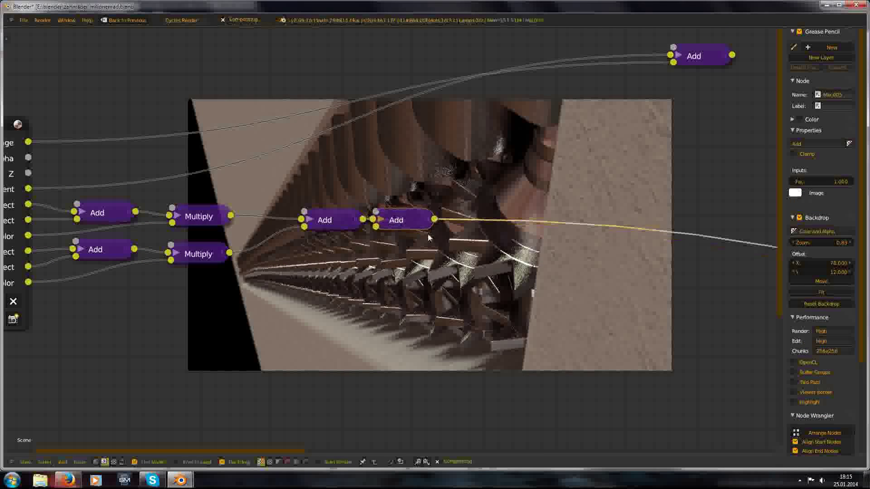
pyautogui.moveTo(101, 217); pyautogui.dragTo(166, 214, button='middle')
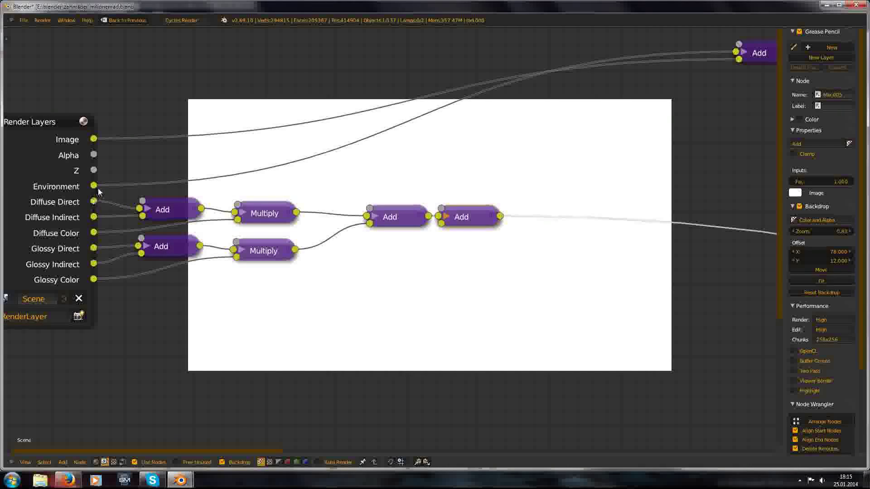
pyautogui.moveTo(374, 250); pyautogui.dragTo(441, 223)
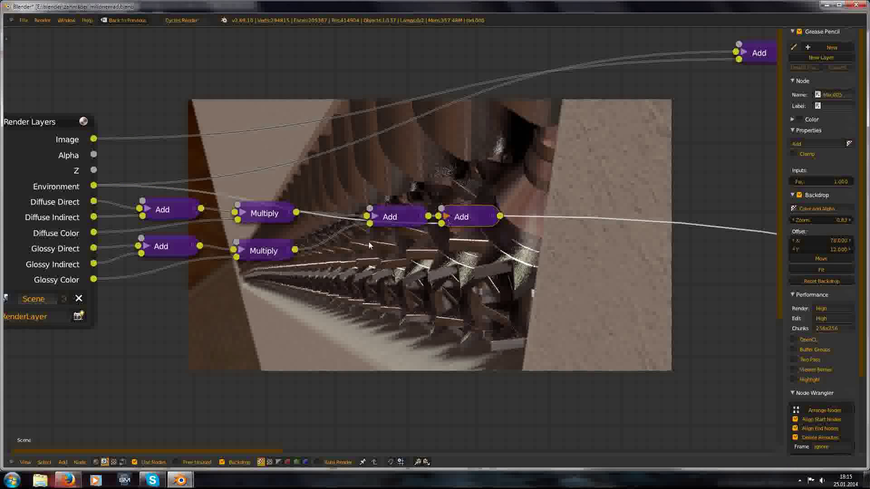
# Step: Move the Image-plus-Environment Add node next to the rebuilt branches and compare its preview with that of the final Add node
pyautogui.moveTo(336, 228); pyautogui.dragTo(302, 260, button='middle')
pyautogui.moveTo(745, 78); pyautogui.dragTo(257, 150)
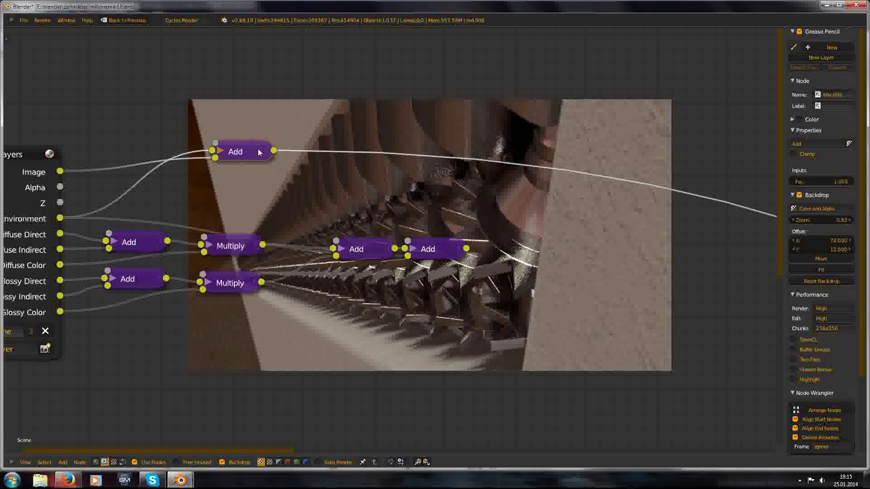
pyautogui.keyDown('ctrl'); pyautogui.keyDown('shift'); pyautogui.click(437, 251); pyautogui.keyUp('shift'); pyautogui.keyUp('ctrl')
pyautogui.keyDown('ctrl'); pyautogui.keyDown('shift'); pyautogui.click(258, 153); pyautogui.keyUp('shift'); pyautogui.keyUp('ctrl')
pyautogui.keyDown('ctrl'); pyautogui.keyDown('shift'); pyautogui.click(439, 253); pyautogui.keyUp('shift'); pyautogui.keyUp('ctrl')
pyautogui.click(441, 253)
pyautogui.keyDown('ctrl'); pyautogui.keyDown('shift'); pyautogui.click(259, 144); pyautogui.keyUp('shift'); pyautogui.keyUp('ctrl')
pyautogui.keyDown('ctrl'); pyautogui.keyDown('shift'); pyautogui.click(453, 250); pyautogui.keyUp('shift'); pyautogui.keyUp('ctrl')
# Step: Spread out the final Add node and the diffuse-glossy combining Add node farther to the right of the Multiply nodes
pyautogui.moveTo(453, 249); pyautogui.dragTo(634, 245)
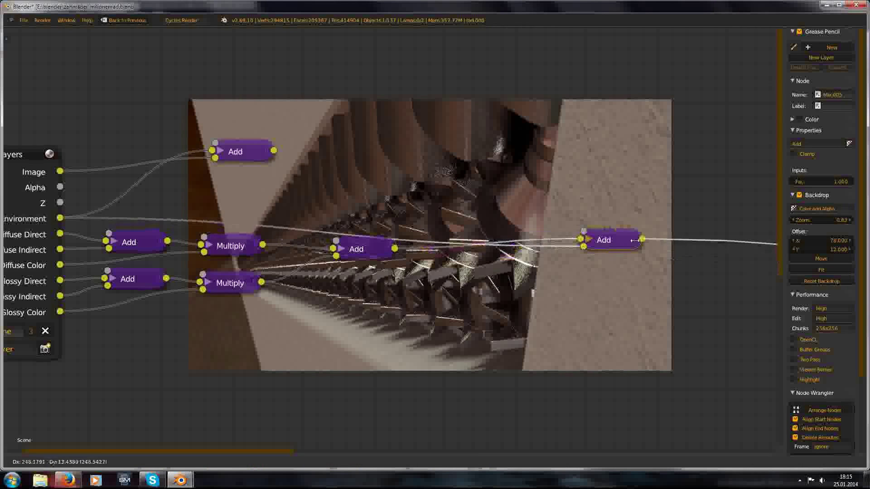
pyautogui.scroll(-1, 376, 240)
pyautogui.moveTo(369, 245); pyautogui.dragTo(469, 286)
# Step: Move the Render Layers node away from the branches and shift the diffuse Add node slightly to make room between them
pyautogui.moveTo(320, 252); pyautogui.dragTo(584, 267, button='middle')
pyautogui.moveTo(413, 270); pyautogui.dragTo(343, 223, button='middle')
pyautogui.scroll(4, 261, 237)
pyautogui.scroll(2, 342, 223)
pyautogui.scroll(-5, 291, 199)
pyautogui.moveTo(272, 193); pyautogui.dragTo(180, 196)
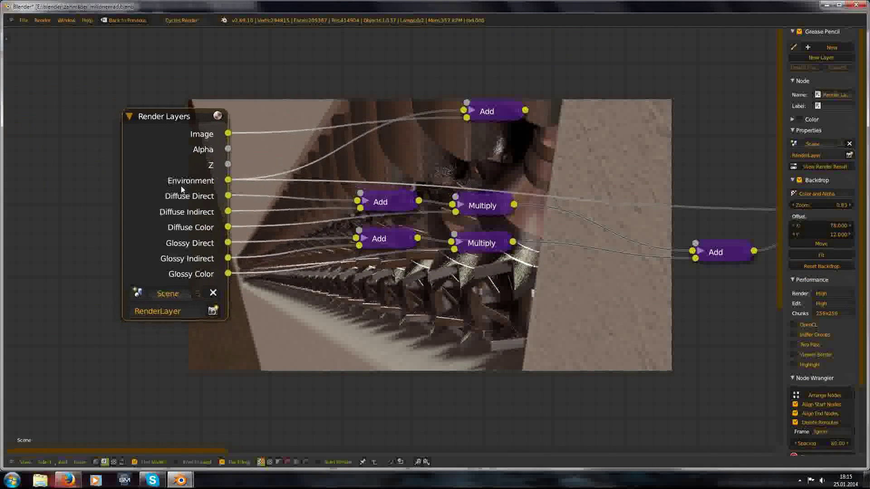
pyautogui.scroll(1, 428, 203)
pyautogui.moveTo(398, 192); pyautogui.dragTo(382, 185)
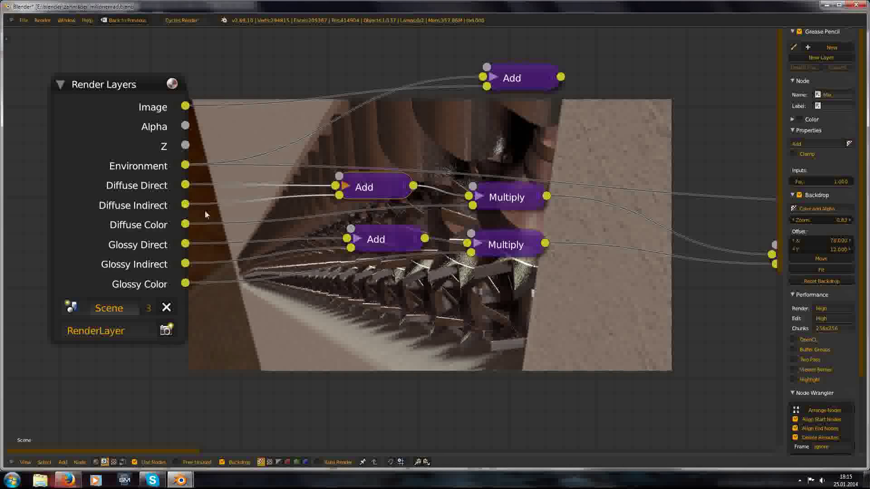
# Step: Add a Bilateral Blur node, collapse it, and insert it on the link between Diffuse Indirect and the diffuse Add node
pyautogui.hotkey('shift', 'a')
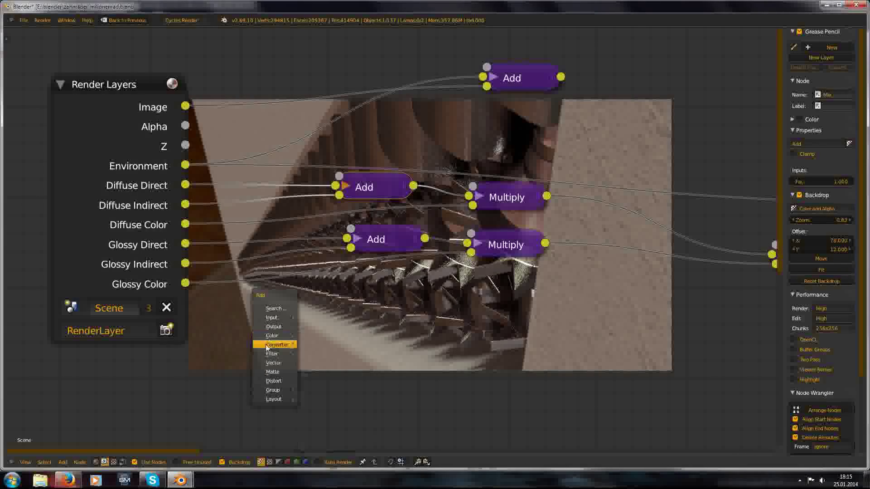
pyautogui.moveTo(281, 356)
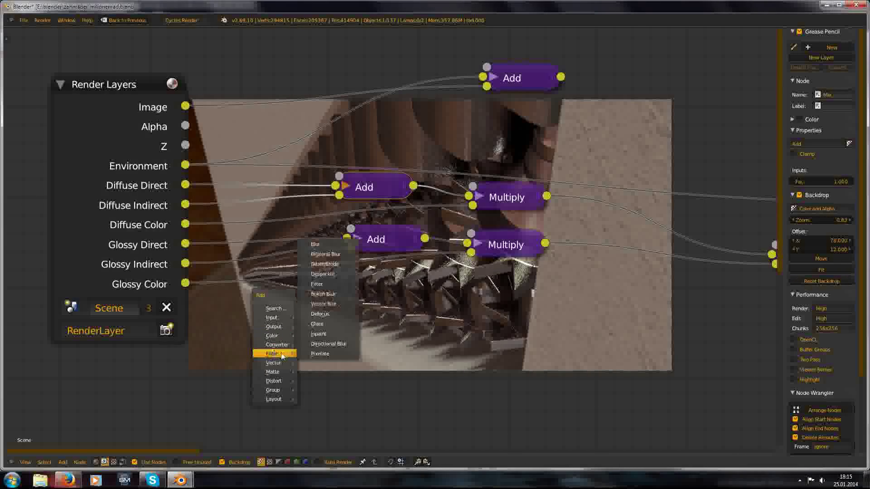
pyautogui.click(333, 254)
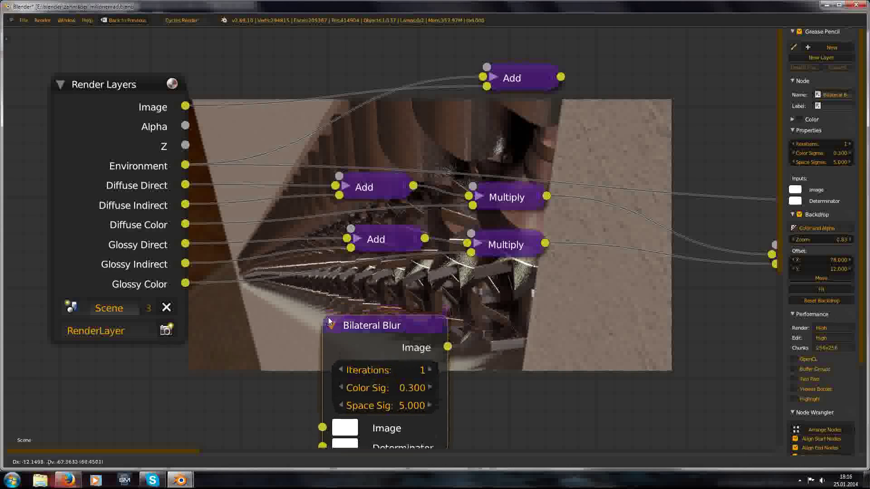
pyautogui.click(299, 305)
pyautogui.click(308, 314)
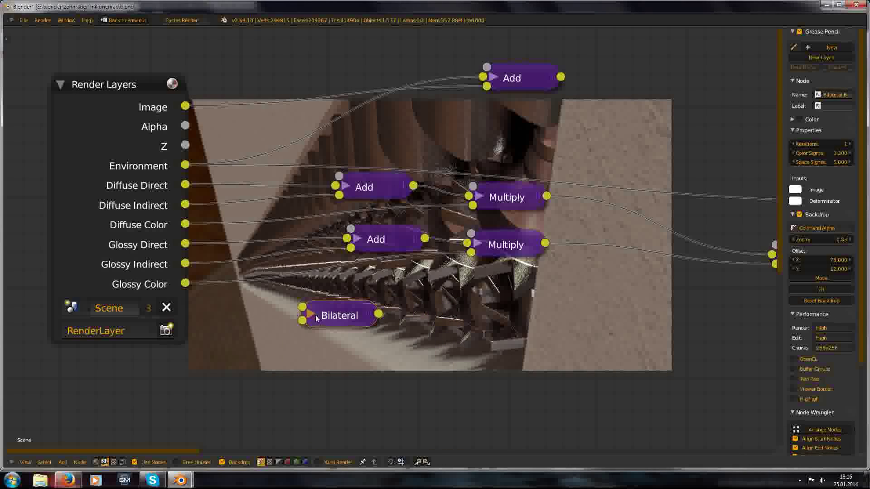
pyautogui.press('g')
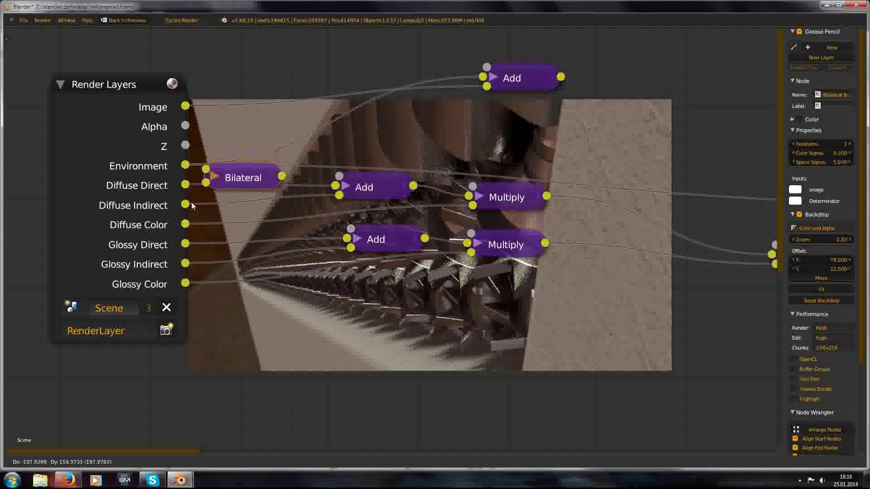
pyautogui.click(185, 225)
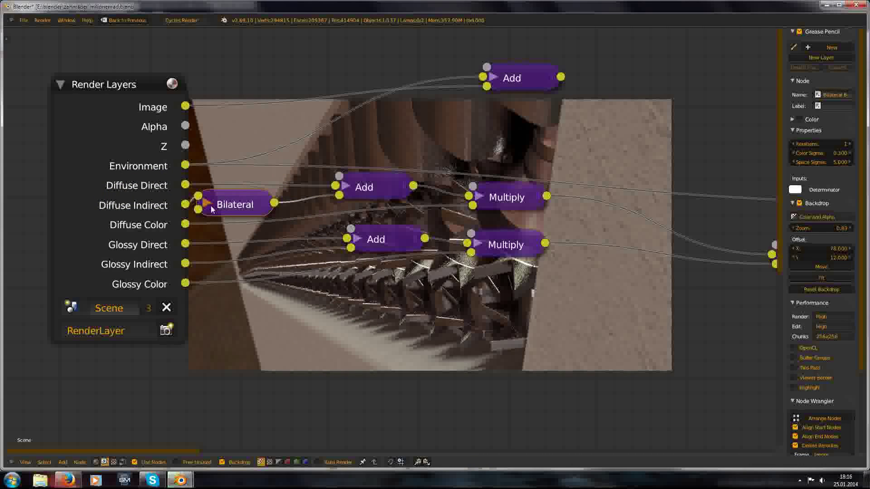
# Step: Duplicate the Bilateral Blur node onto the Glossy Indirect link, then preview the Glossy Indirect pass and the final Add node
pyautogui.hotkey('shift', 'd')
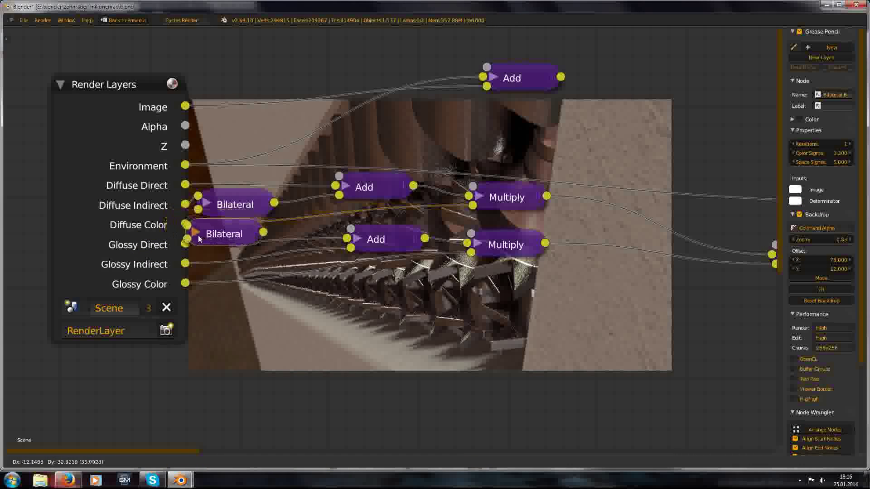
pyautogui.click(217, 260)
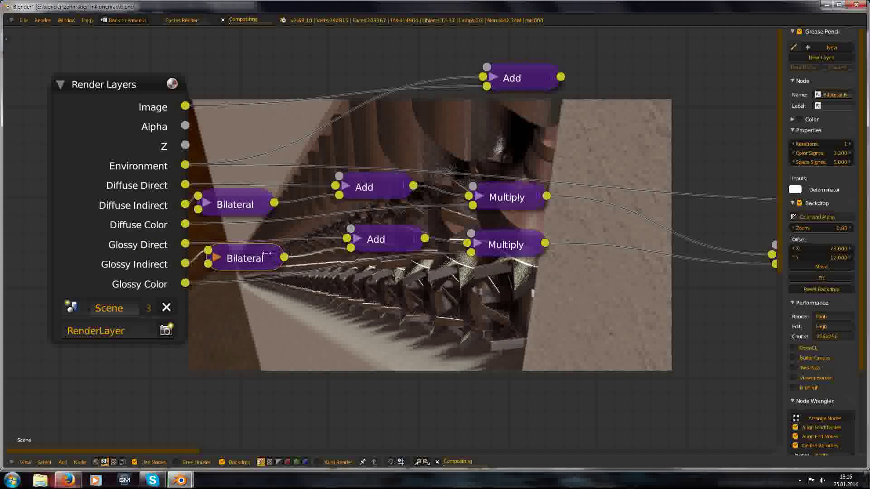
pyautogui.click(160, 265)
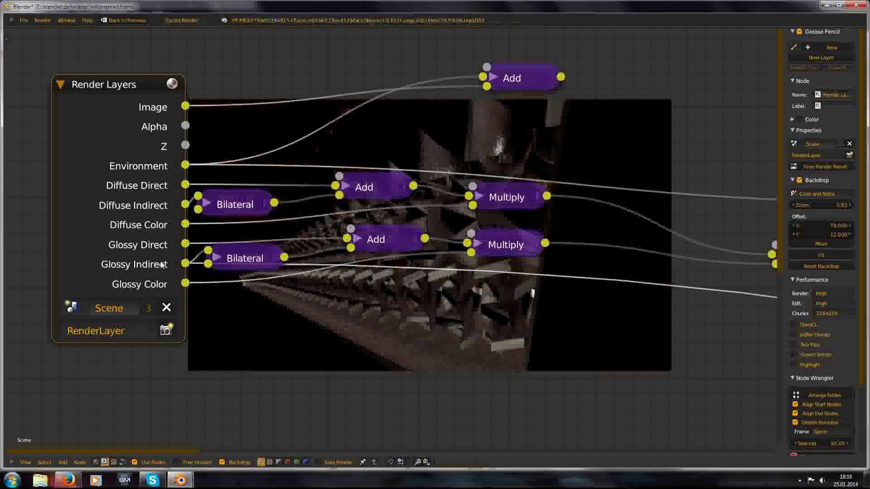
pyautogui.scroll(-2, 688, 258)
pyautogui.moveTo(688, 259); pyautogui.dragTo(422, 265, button='middle')
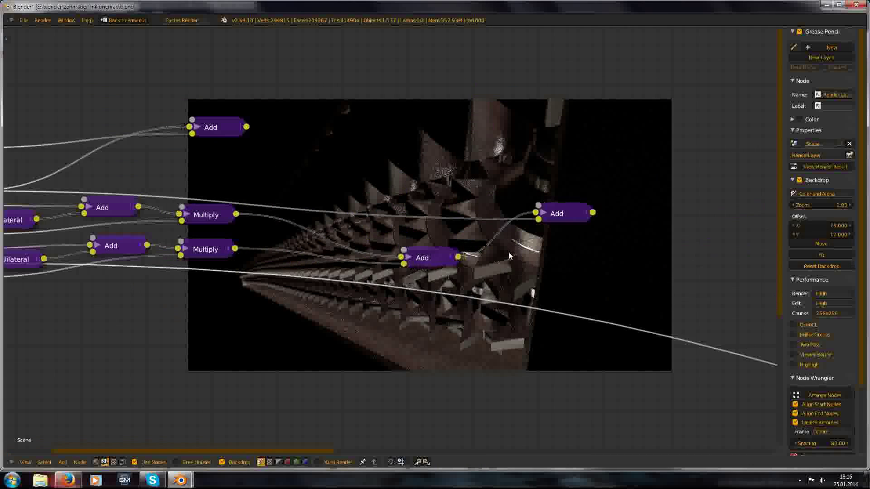
pyautogui.keyDown('ctrl'); pyautogui.keyDown('shift'); pyautogui.click(552, 218); pyautogui.keyUp('shift'); pyautogui.keyUp('ctrl')
# Step: Preview the Diffuse Indirect Bilateral Blur, set its iterations to 4 and Space Sigma to 1, and collapse the node
pyautogui.scroll(1, 123, 240)
pyautogui.moveTo(123, 240); pyautogui.dragTo(558, 227, button='middle')
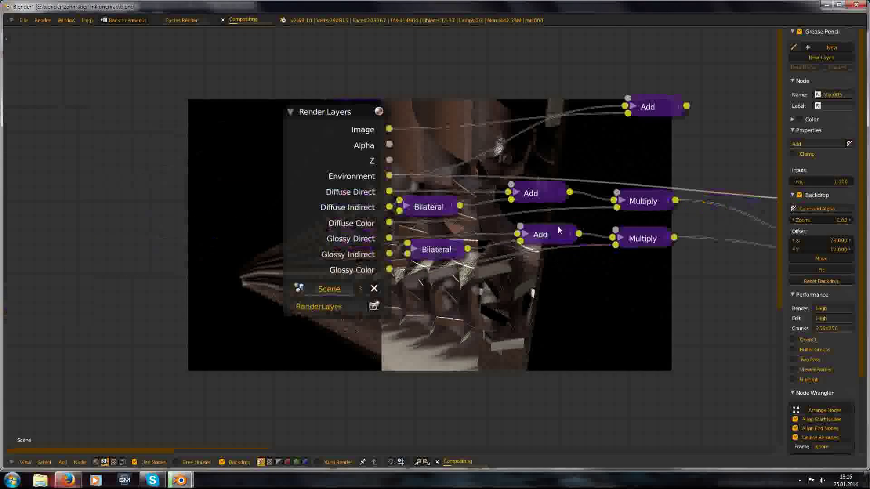
pyautogui.scroll(2, 456, 236)
pyautogui.click(415, 193)
pyautogui.moveTo(415, 192); pyautogui.dragTo(236, 188, button='middle')
pyautogui.scroll(-2, 304, 206)
pyautogui.moveTo(304, 207); pyautogui.dragTo(301, 121, button='middle')
pyautogui.scroll(4, 305, 146)
pyautogui.moveTo(386, 264); pyautogui.dragTo(431, 297, button='middle')
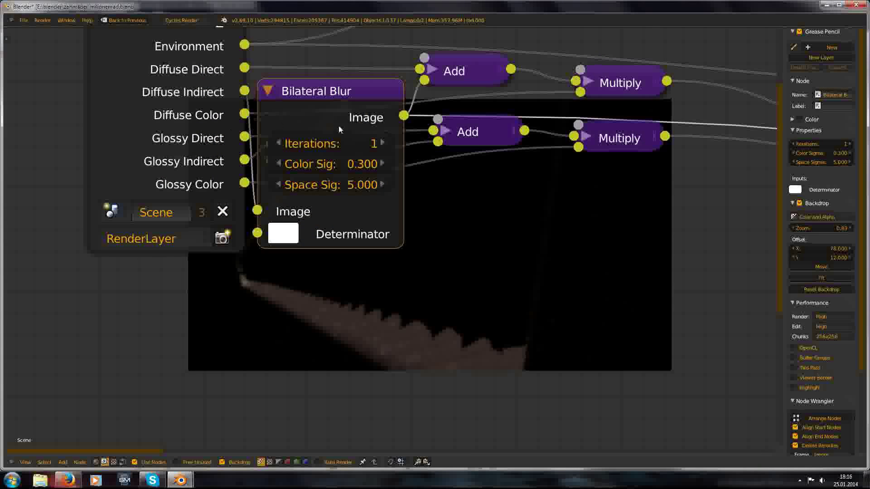
pyautogui.click(383, 143)
pyautogui.click(383, 143)
pyautogui.click(341, 186)
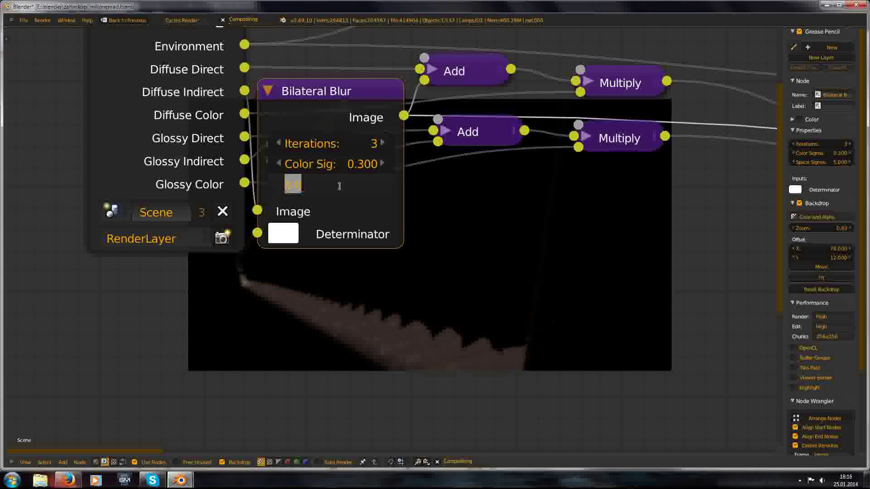
pyautogui.write('1')
pyautogui.press('Return')
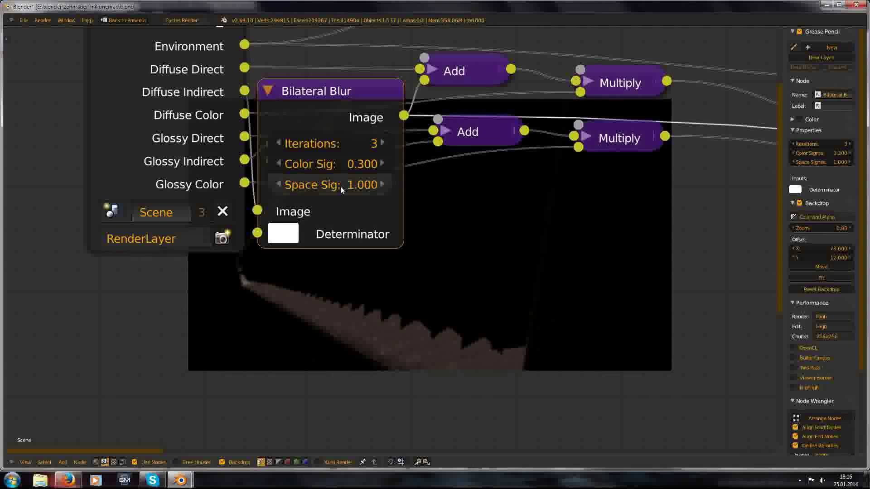
pyautogui.click(383, 144)
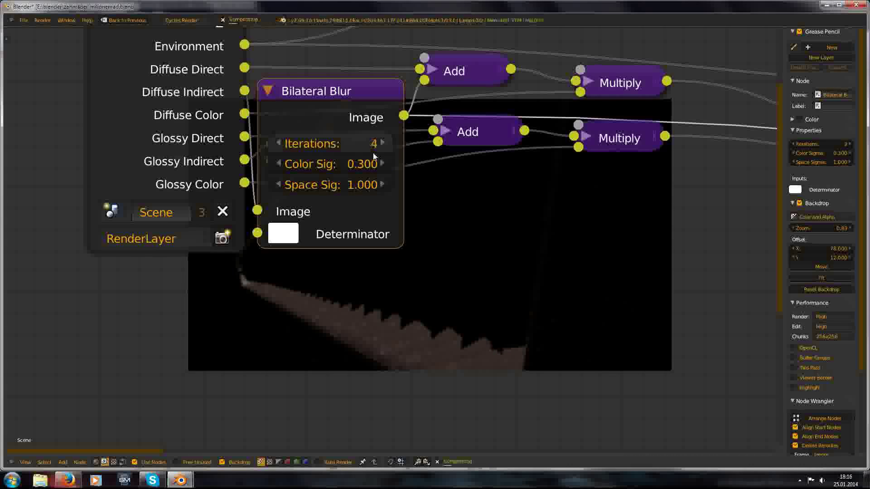
pyautogui.click(271, 95)
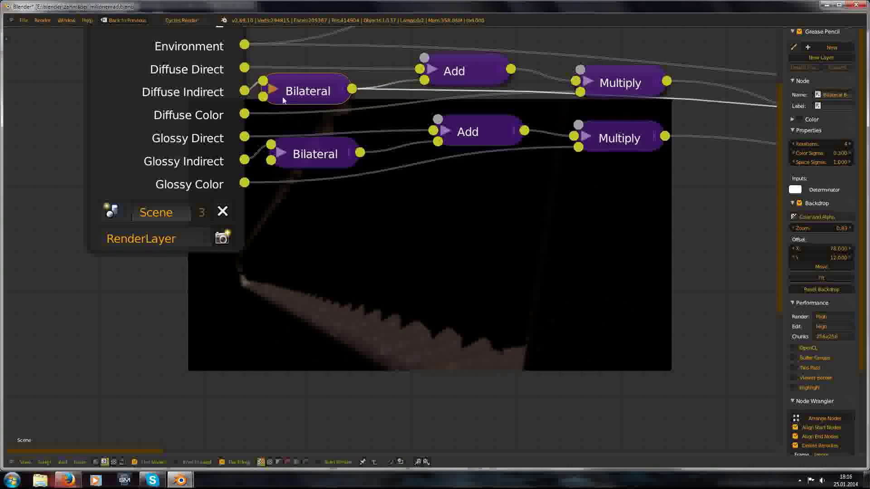
# Step: Expand the Glossy Indirect Bilateral Blur, set its iterations to 4 and Space Sigma to 1, and preview it
pyautogui.click(293, 159)
pyautogui.click(388, 208)
pyautogui.write('4')
pyautogui.press('Return')
pyautogui.click(340, 248)
pyautogui.write('1')
pyautogui.press('Return')
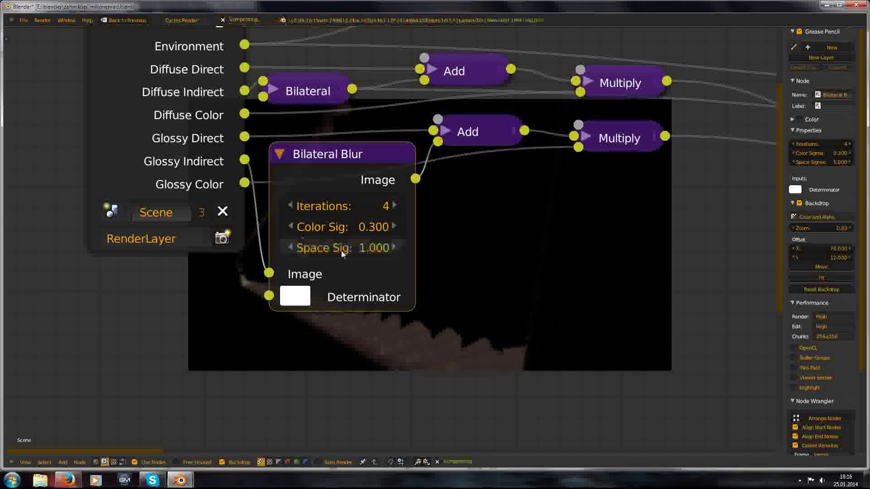
pyautogui.scroll(-3, 400, 216)
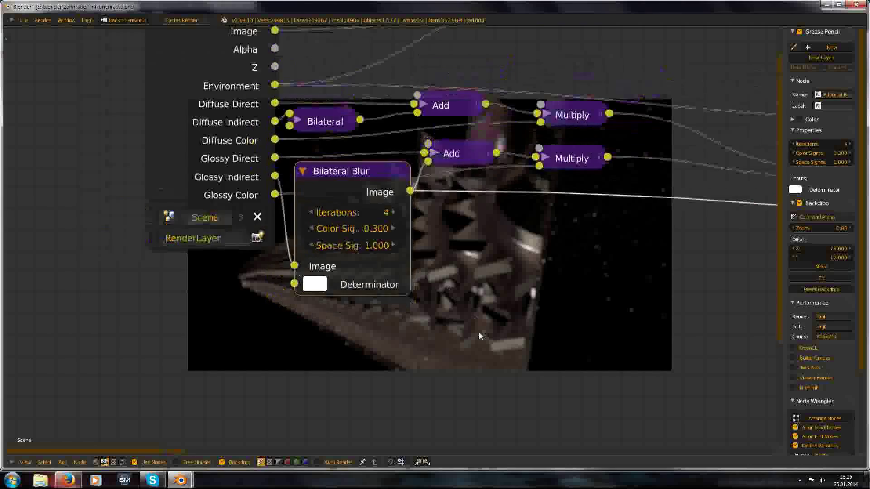
pyautogui.scroll(2, 363, 184)
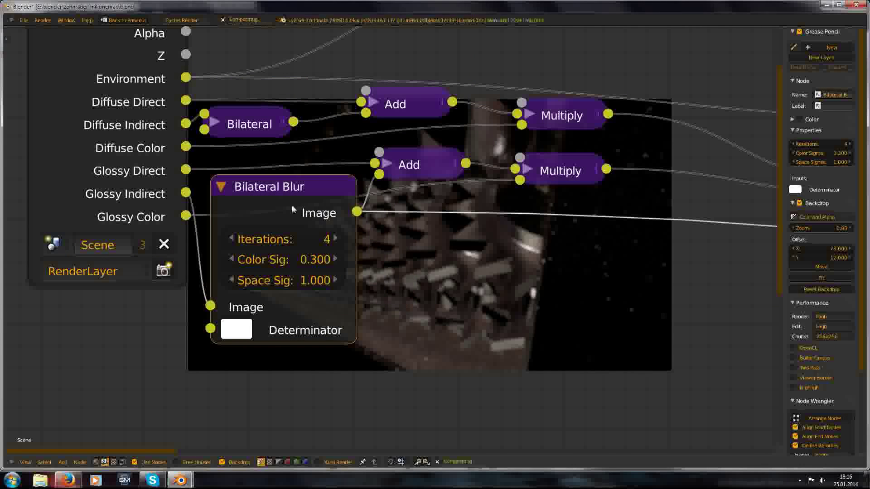
# Step: Set the Glossy Indirect Bilateral Blur to 6 iterations with a Space Sigma of 0.5
pyautogui.scroll(-4, 390, 235)
pyautogui.scroll(-6, 513, 271)
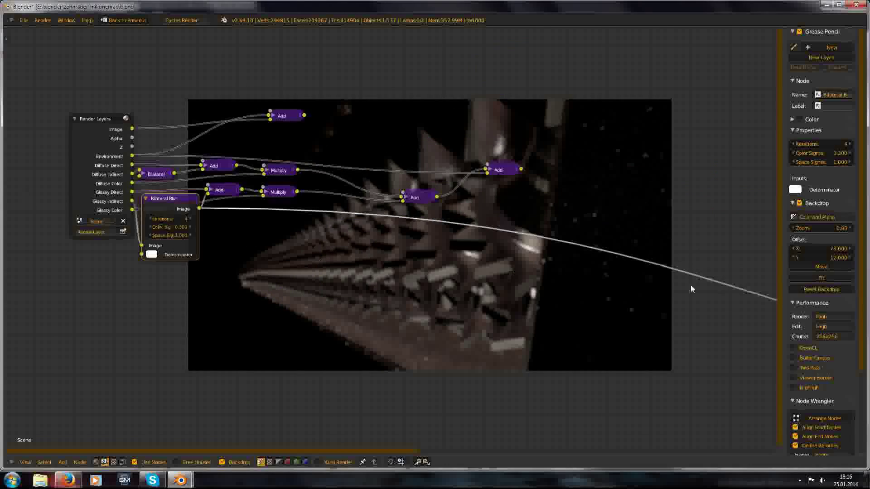
pyautogui.scroll(7, 290, 244)
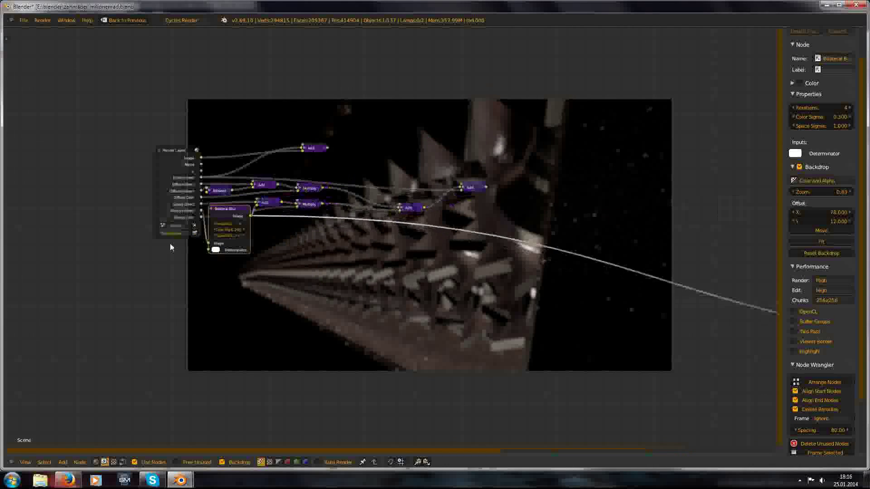
pyautogui.scroll(1, 310, 198)
pyautogui.click(370, 131)
pyautogui.moveTo(329, 153); pyautogui.dragTo(324, 187, button='middle')
pyautogui.click(265, 163)
pyautogui.click(265, 163)
pyautogui.click(266, 163)
pyautogui.click(374, 166)
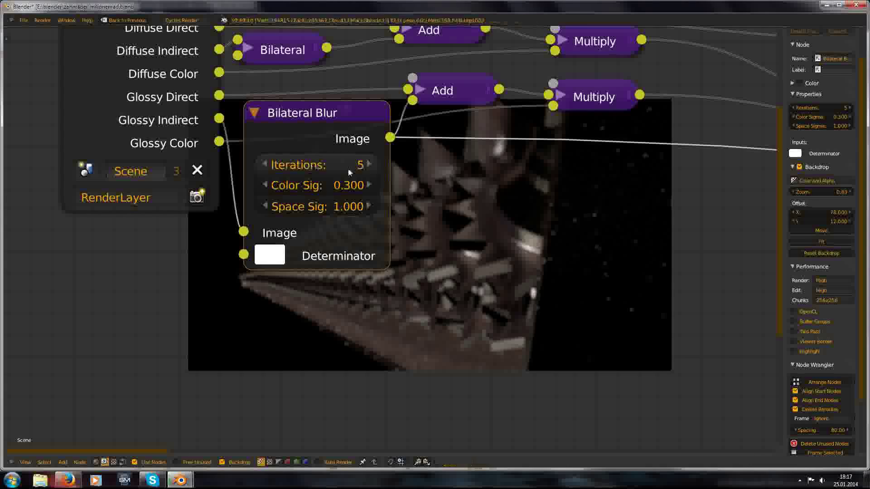
pyautogui.click(329, 208)
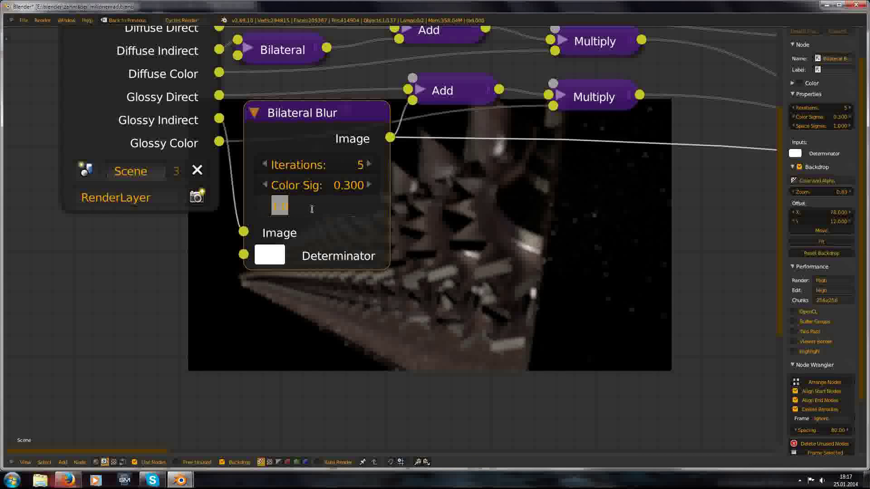
pyautogui.press('Return')
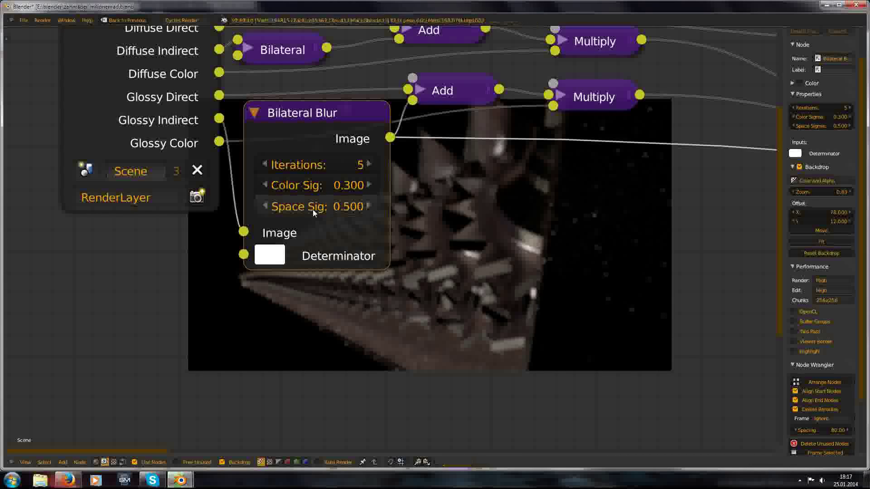
pyautogui.click(369, 166)
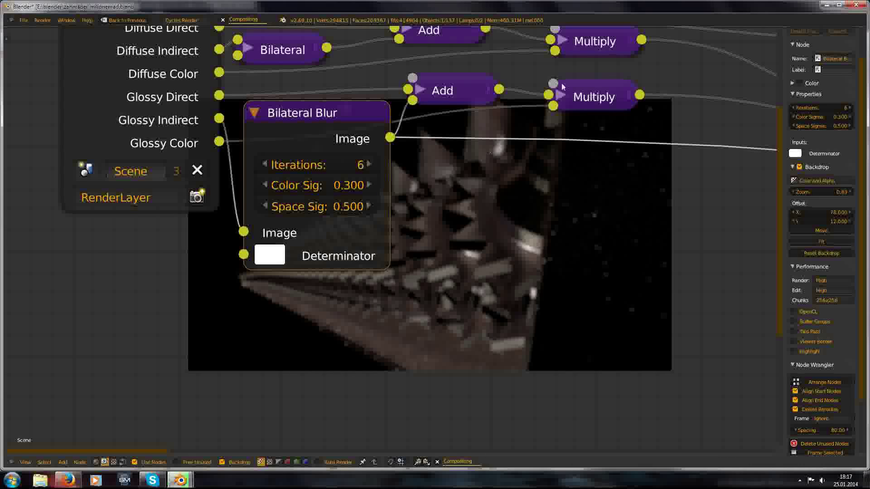
# Step: Preview the output of the final Add node
pyautogui.scroll(-4, 506, 263)
pyautogui.moveTo(506, 259); pyautogui.dragTo(261, 315, button='middle')
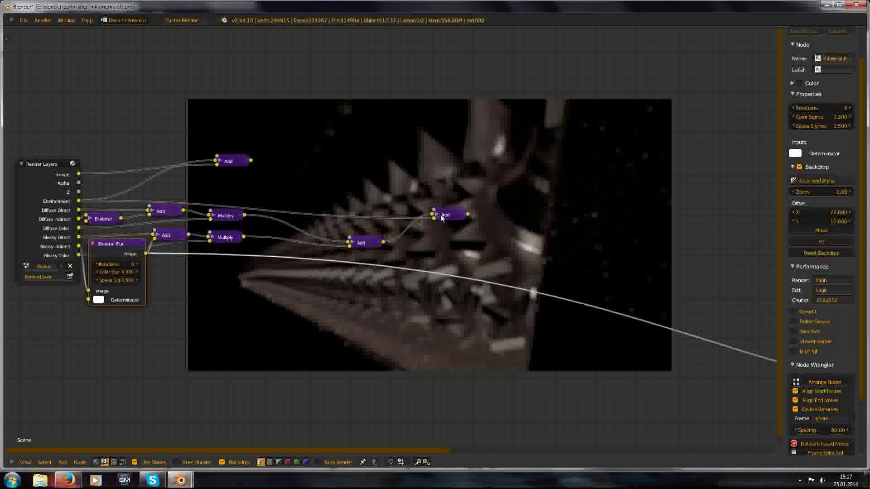
pyautogui.keyDown('ctrl'); pyautogui.keyDown('shift'); pyautogui.click(447, 215); pyautogui.keyUp('shift'); pyautogui.keyUp('ctrl')
# Step: Examine the blurred composite in the backdrop and the node chain from Render Layers to the final Add node
pyautogui.moveTo(411, 314); pyautogui.dragTo(472, 396, button='middle')
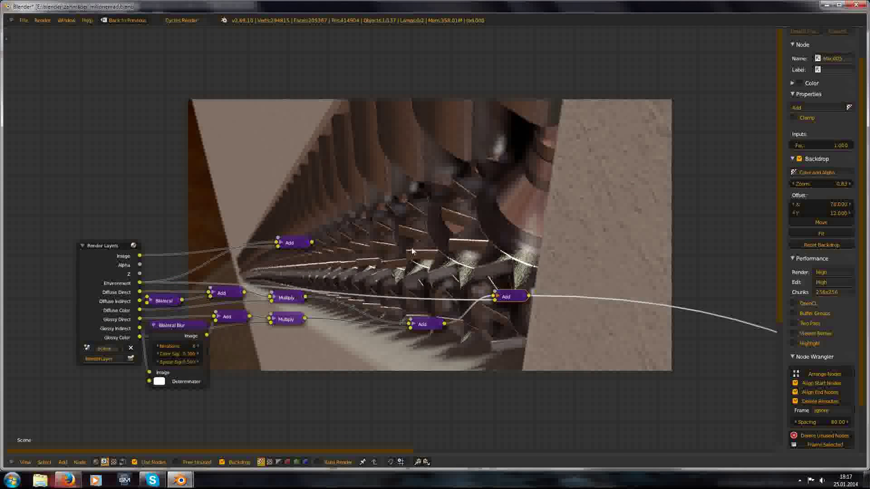
pyautogui.moveTo(366, 146); pyautogui.dragTo(251, 278, button='middle')
pyautogui.moveTo(397, 256); pyautogui.dragTo(289, 132, button='middle')
pyautogui.scroll(5, 365, 219)
pyautogui.moveTo(337, 235); pyautogui.dragTo(380, 161, button='middle')
pyautogui.scroll(-1, 263, 245)
pyautogui.moveTo(325, 168); pyautogui.dragTo(343, 340, button='middle')
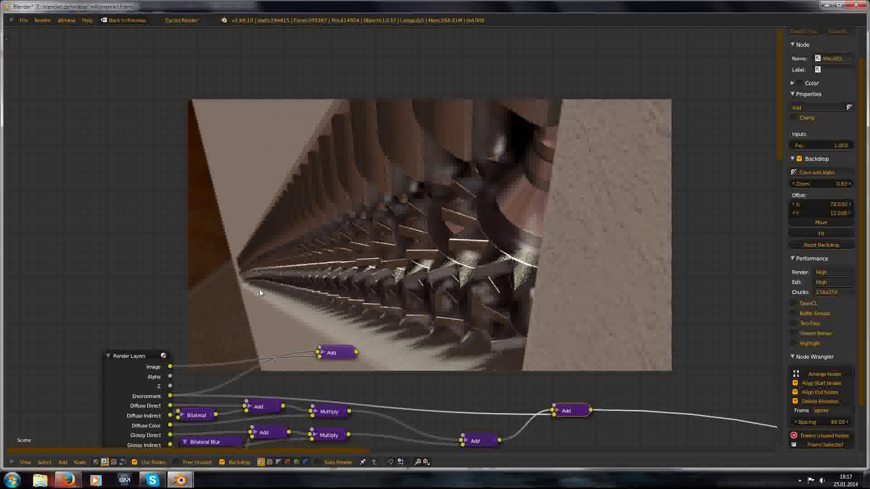
pyautogui.scroll(-1, 322, 323)
pyautogui.moveTo(370, 368); pyautogui.dragTo(299, 149, button='middle')
pyautogui.scroll(6, 299, 148)
pyautogui.moveTo(187, 74); pyautogui.dragTo(177, 213, button='middle')
pyautogui.scroll(-6, 270, 205)
pyautogui.scroll(5, 181, 207)
pyautogui.scroll(-1, 404, 170)
pyautogui.moveTo(240, 205); pyautogui.dragTo(343, 207, button='middle')
pyautogui.scroll(5, 343, 208)
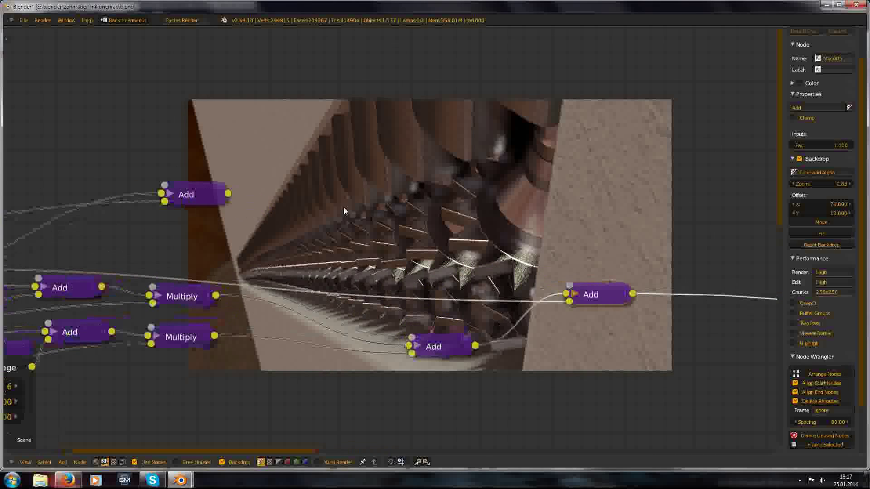
pyautogui.scroll(-2, 285, 213)
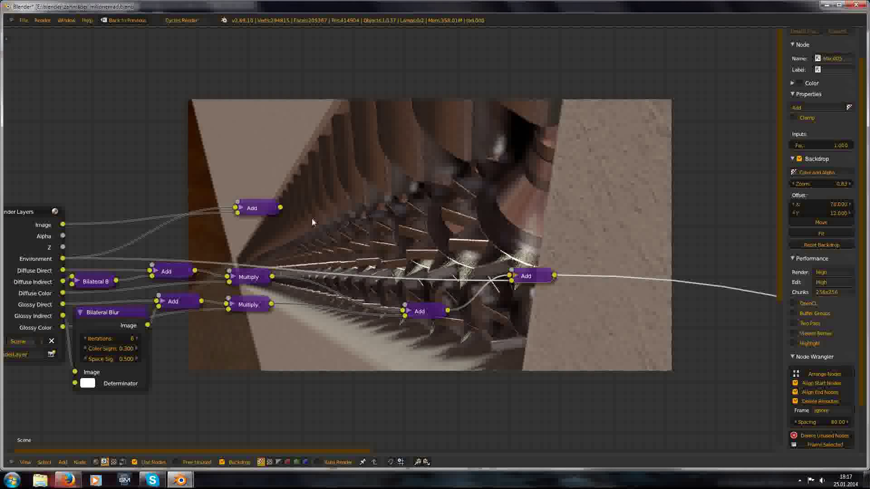
pyautogui.moveTo(272, 211); pyautogui.dragTo(264, 201, button='middle')
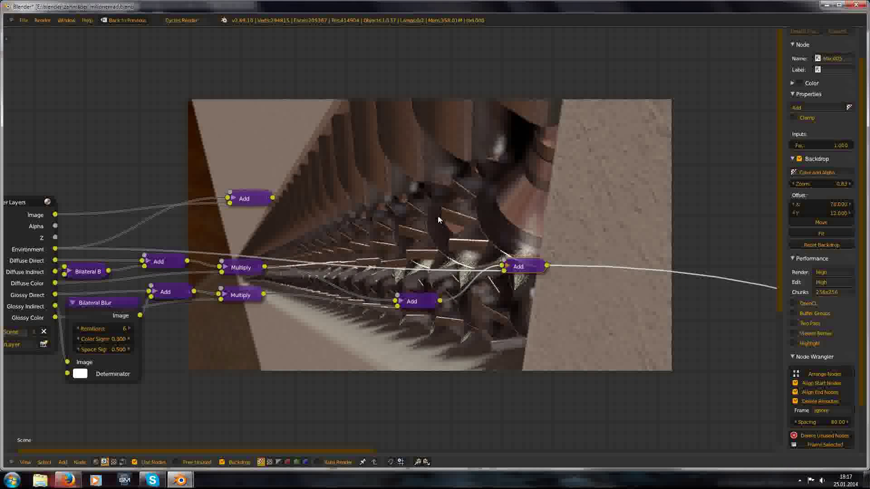
# Step: Preview the Add node that combines the original Image and Environment passes, and inspect its noise in the gears
pyautogui.keyDown('ctrl'); pyautogui.keyDown('shift'); pyautogui.click(238, 198); pyautogui.keyUp('shift'); pyautogui.keyUp('ctrl')
pyautogui.scroll(2, 447, 190)
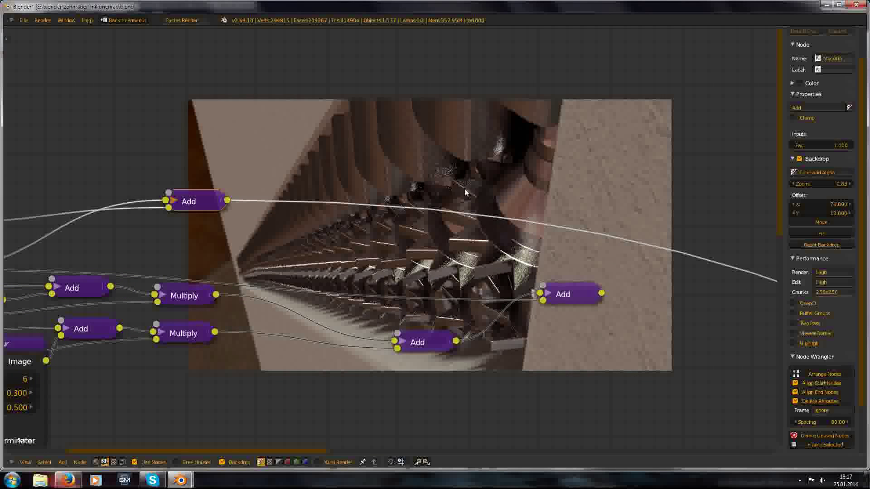
pyautogui.moveTo(451, 192); pyautogui.dragTo(485, 216, button='middle')
pyautogui.scroll(1, 447, 202)
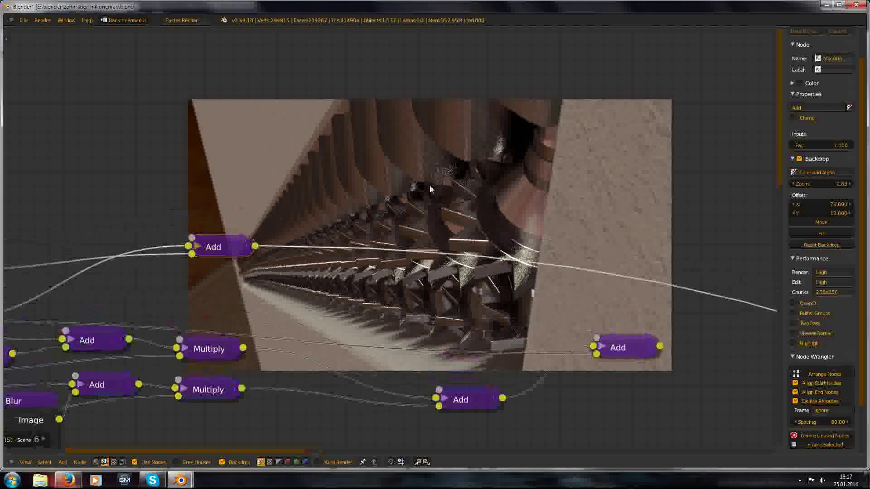
# Step: Preview the final Add node to inspect the blurred result in the same gear area
pyautogui.keyDown('ctrl'); pyautogui.keyDown('shift'); pyautogui.click(631, 354); pyautogui.keyUp('shift'); pyautogui.keyUp('ctrl')
pyautogui.scroll(-3, 391, 224)
pyautogui.moveTo(391, 224); pyautogui.dragTo(363, 203, button='middle')
pyautogui.moveTo(442, 168); pyautogui.dragTo(403, 203, button='middle')
pyautogui.scroll(-5, 405, 206)
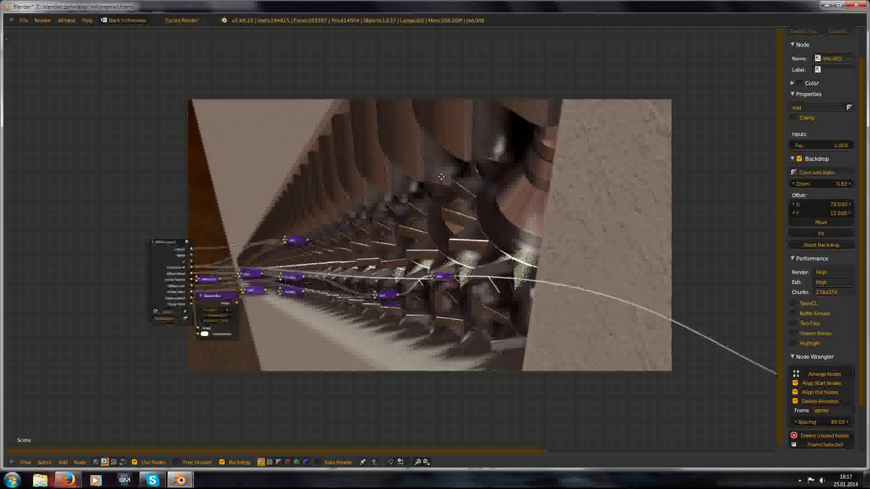
# Step: Alternate the backdrop between the original Image-plus-Environment Add and the final Add to compare noise, finishing on the final Add
pyautogui.scroll(2, 260, 212)
pyautogui.keyDown('ctrl'); pyautogui.keyDown('shift'); pyautogui.click(290, 241); pyautogui.keyUp('shift'); pyautogui.keyUp('ctrl')
pyautogui.keyDown('ctrl'); pyautogui.keyDown('shift'); pyautogui.click(494, 292); pyautogui.keyUp('shift'); pyautogui.keyUp('ctrl')
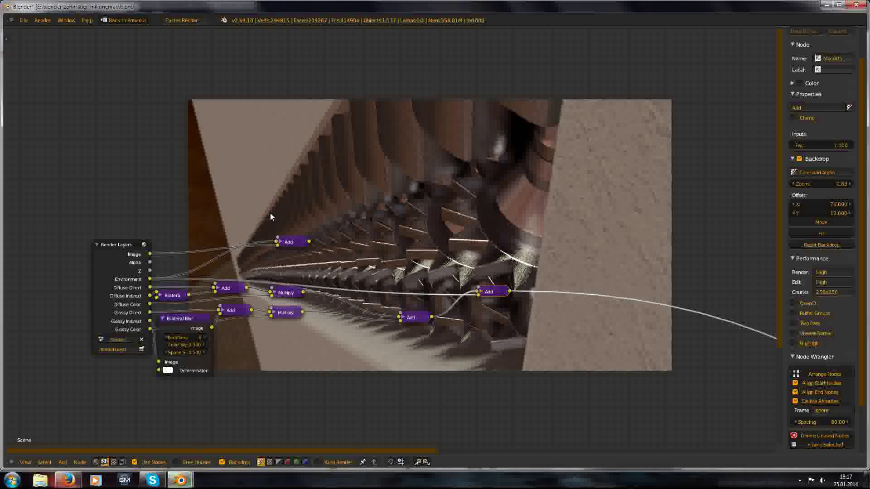
pyautogui.keyDown('ctrl'); pyautogui.keyDown('shift'); pyautogui.click(295, 246); pyautogui.keyUp('shift'); pyautogui.keyUp('ctrl')
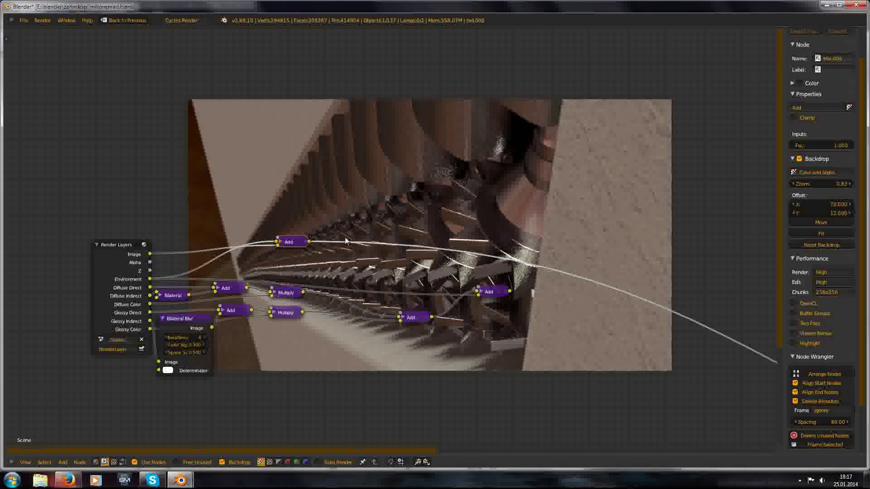
pyautogui.keyDown('ctrl'); pyautogui.keyDown('shift'); pyautogui.click(497, 297); pyautogui.keyUp('shift'); pyautogui.keyUp('ctrl')
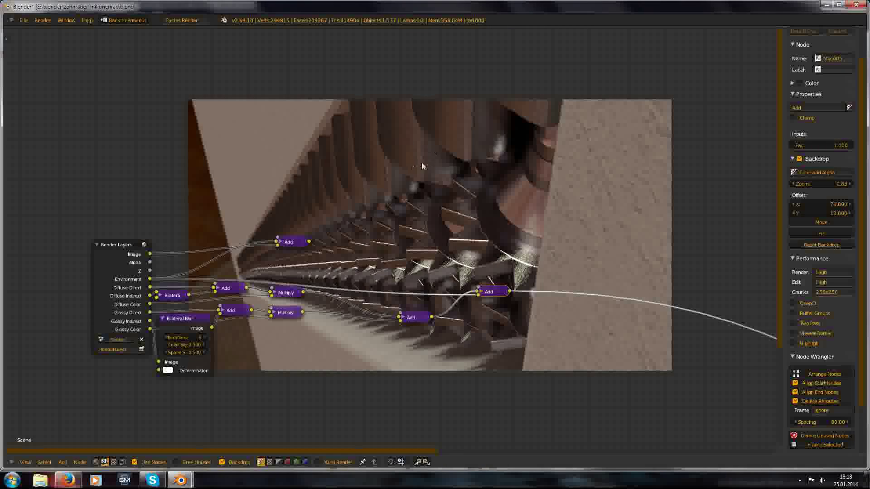
# Step: Collapse the Bilateral Blur node on the Glossy Indirect pass
pyautogui.scroll(-5, 348, 272)
pyautogui.moveTo(345, 273); pyautogui.dragTo(406, 283, button='middle')
pyautogui.scroll(3, 266, 294)
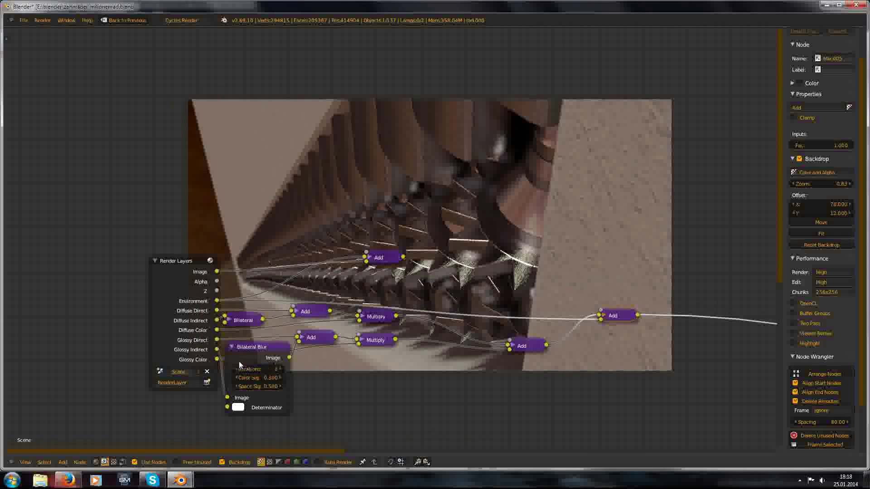
pyautogui.click(232, 347)
pyautogui.click(231, 347)
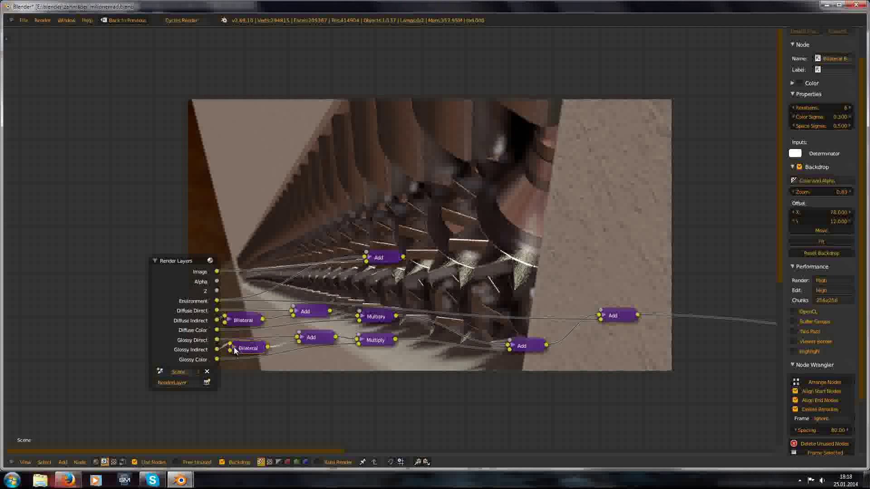
# Step: Restore the maximized node editor to the full compositing layout and bring the whole node tree into view
pyautogui.scroll(-5, 273, 345)
pyautogui.moveTo(483, 201); pyautogui.dragTo(365, 356, button='middle')
pyautogui.hotkey('ctrl', 'Up')
pyautogui.scroll(-4, 358, 221)
pyautogui.scroll(4, 191, 141)
pyautogui.moveTo(238, 215); pyautogui.dragTo(182, 128, button='middle')
pyautogui.scroll(-5, 183, 129)
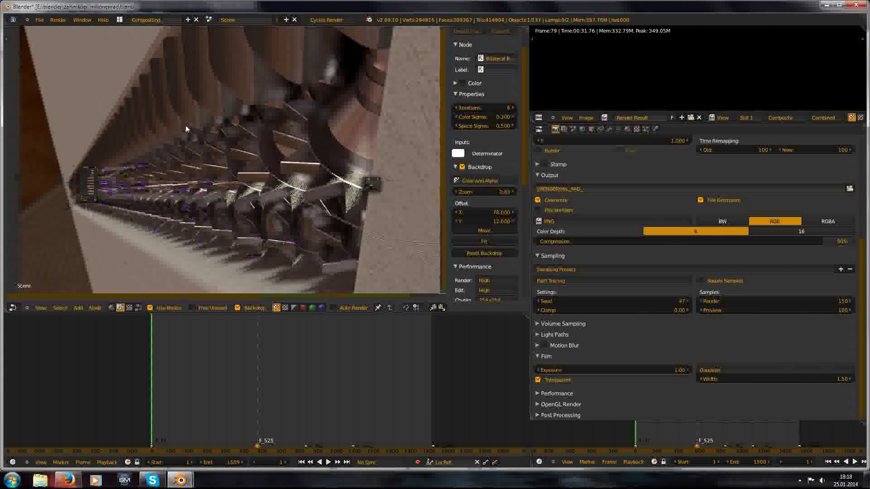
pyautogui.press('g')
pyautogui.click(289, 184)
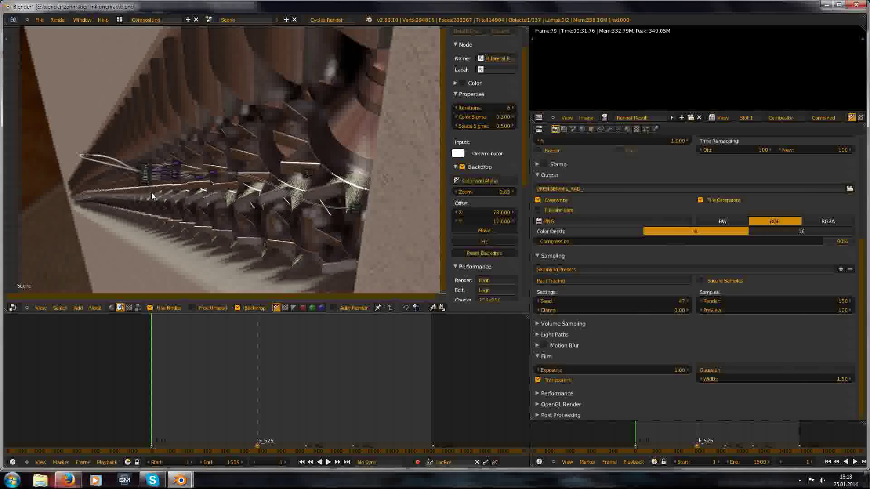
pyautogui.hotkey('ctrl', 'z')
# Step: Move the Composite node closer to the node chain and connect the final Add node's output to its Image input
pyautogui.scroll(8, 169, 200)
pyautogui.moveTo(378, 177); pyautogui.dragTo(330, 170)
pyautogui.moveTo(386, 184); pyautogui.dragTo(315, 154)
pyautogui.scroll(2, 158, 186)
pyautogui.scroll(3, 151, 189)
pyautogui.moveTo(201, 201); pyautogui.dragTo(382, 162)
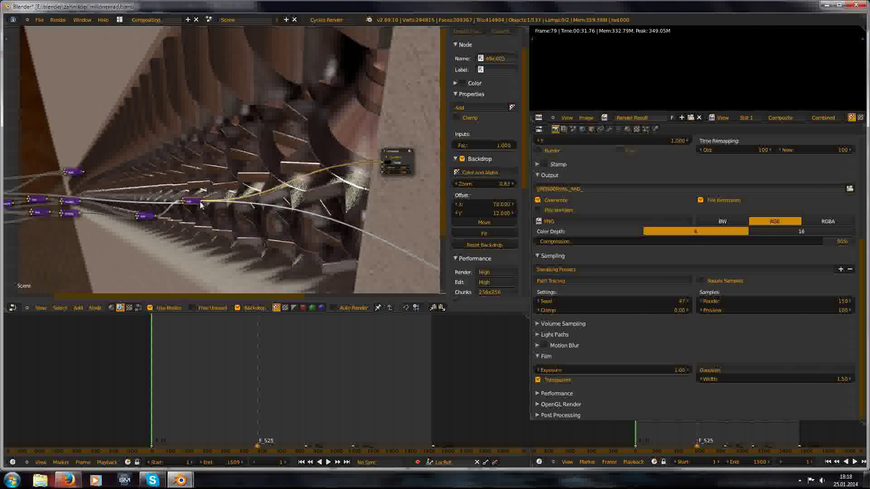
# Step: Move the distant Viewer node closer to the final Add node
pyautogui.scroll(-10, 273, 205)
pyautogui.moveTo(293, 210); pyautogui.dragTo(147, 186, button='middle')
pyautogui.scroll(3, 227, 204)
pyautogui.moveTo(291, 230); pyautogui.dragTo(110, 146)
pyautogui.moveTo(113, 150); pyautogui.dragTo(237, 142, button='middle')
pyautogui.scroll(7, 243, 181)
pyautogui.scroll(-10, 227, 183)
pyautogui.scroll(4, 108, 166)
pyautogui.scroll(5, 237, 142)
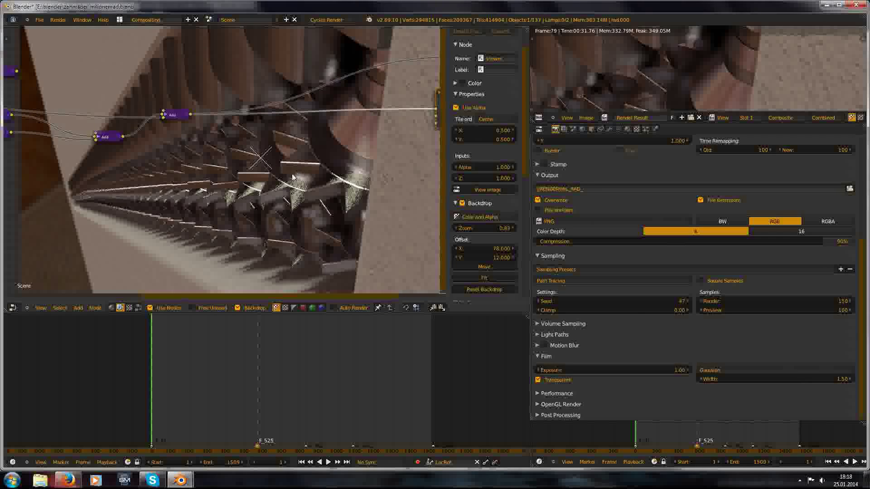